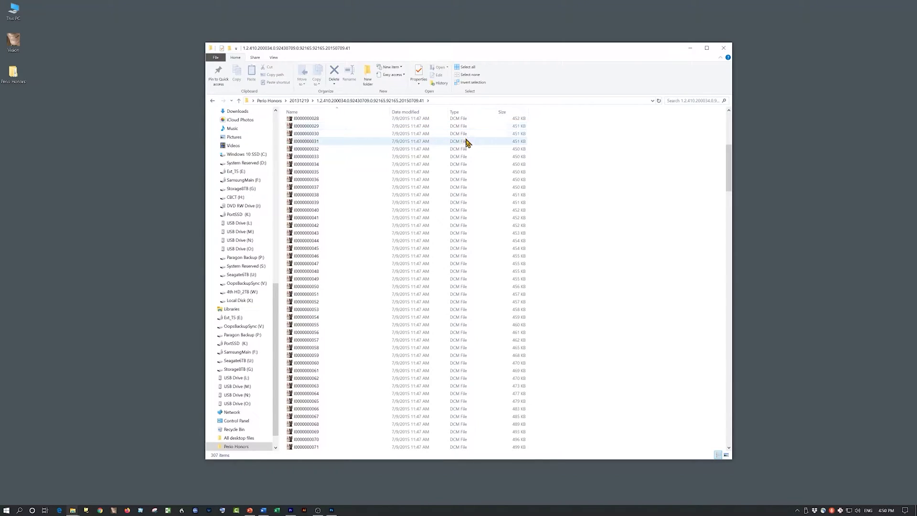
- Close the DICOM file folder and launch iCATVision from the desktop, declining the newer version
click(724, 48)
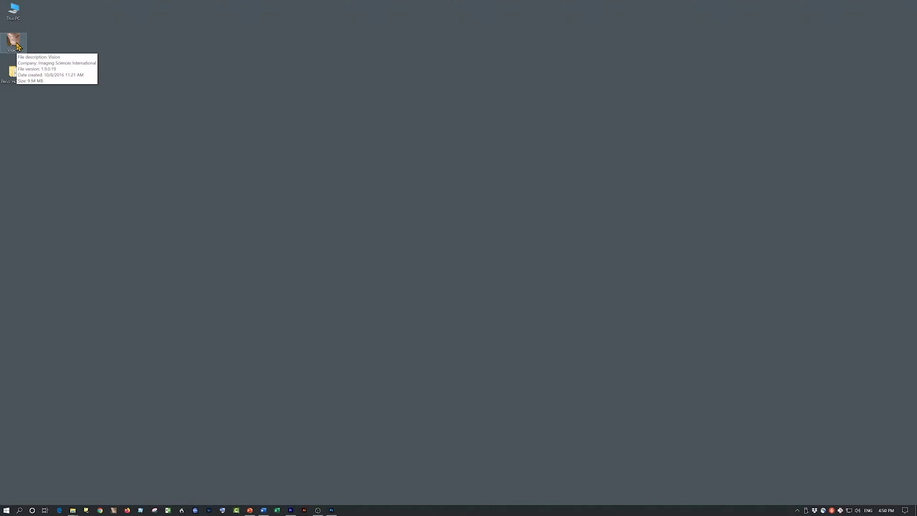
double_click(14, 42)
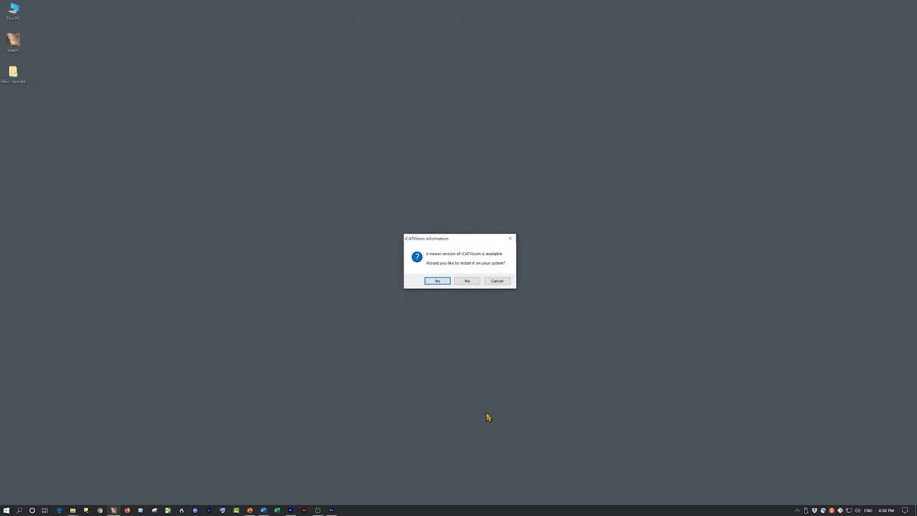
click(467, 281)
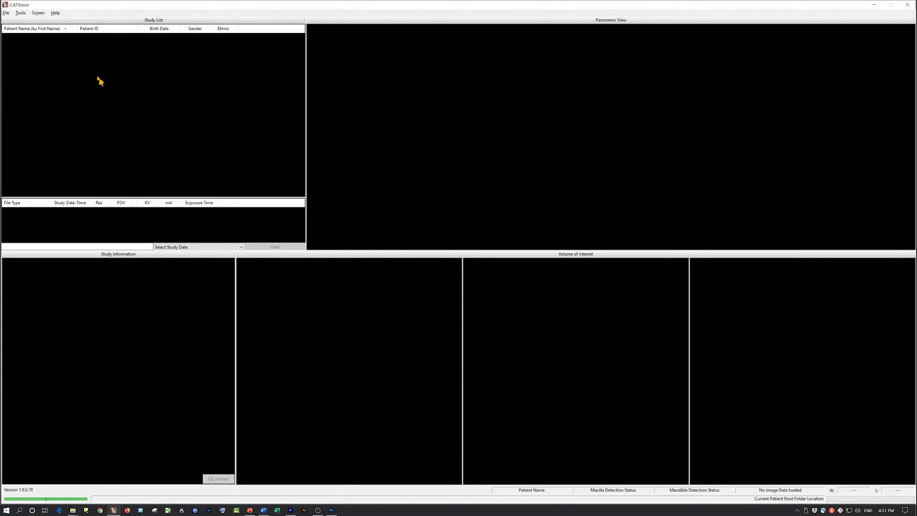
- Set the DICOM database root folder to C:\ImageRoot in the program setup, and close iCATVision
click(21, 14)
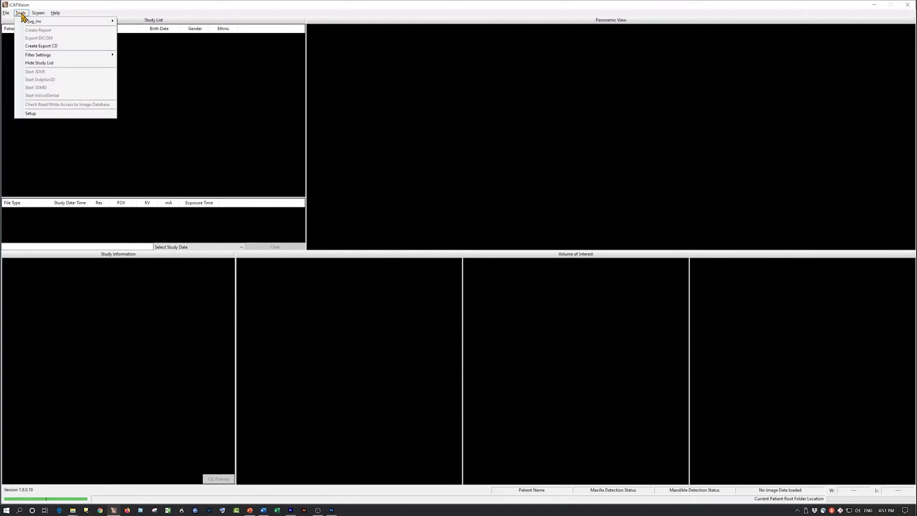
mouse_move(23, 22)
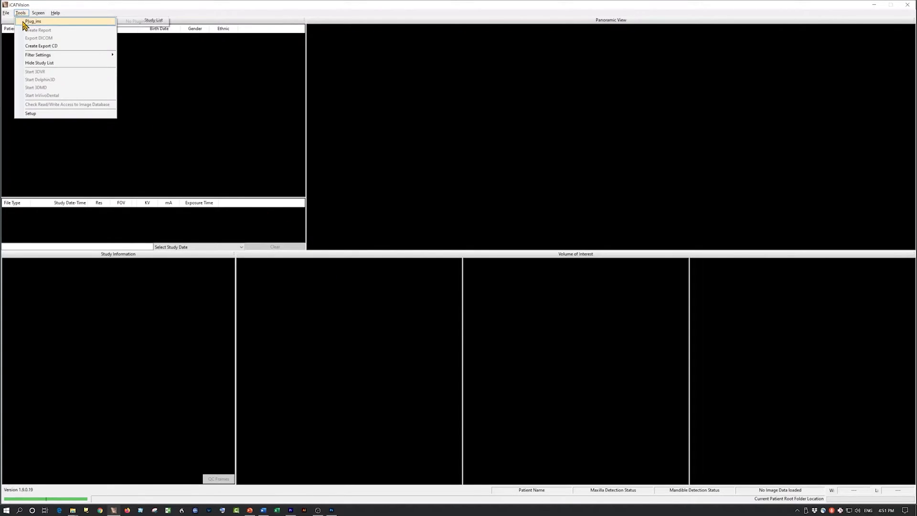
click(31, 114)
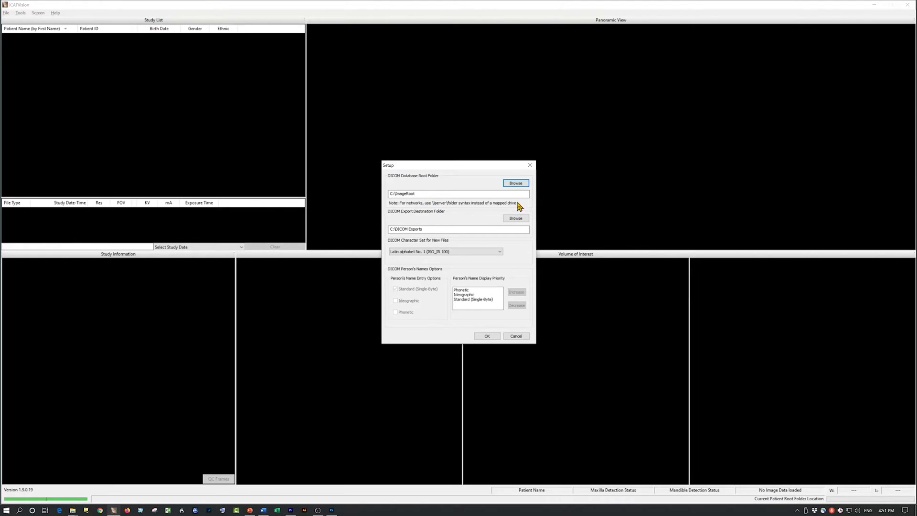
click(517, 184)
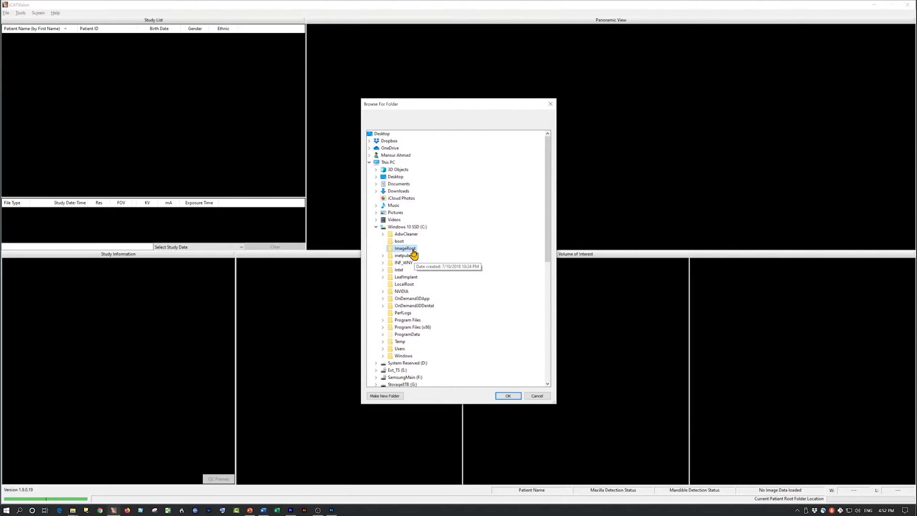
click(509, 396)
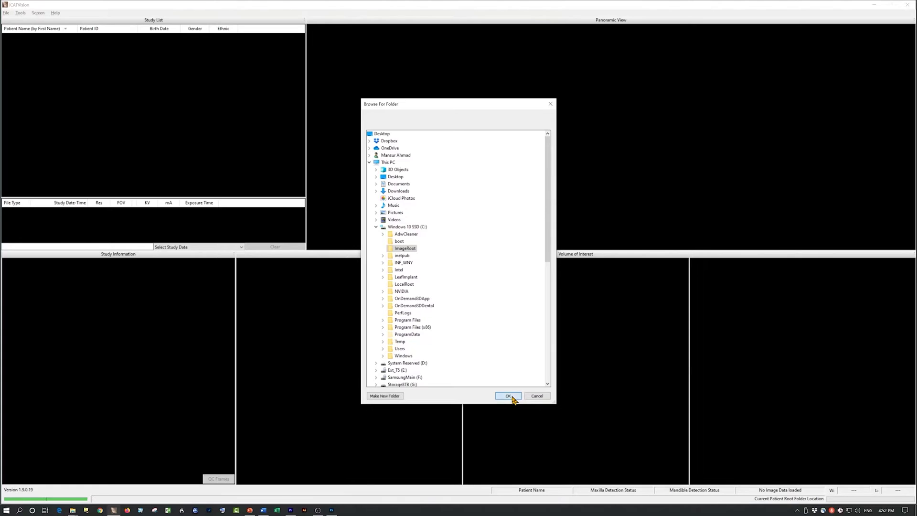
click(486, 335)
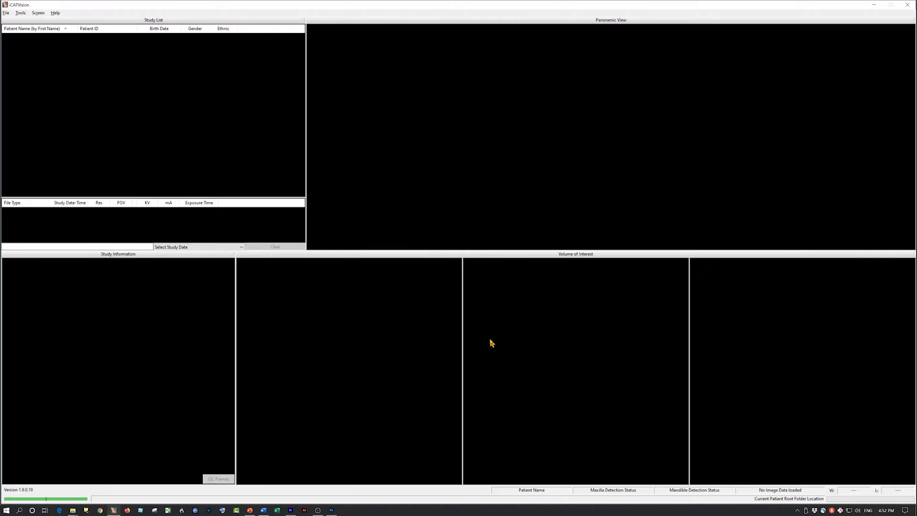
click(907, 6)
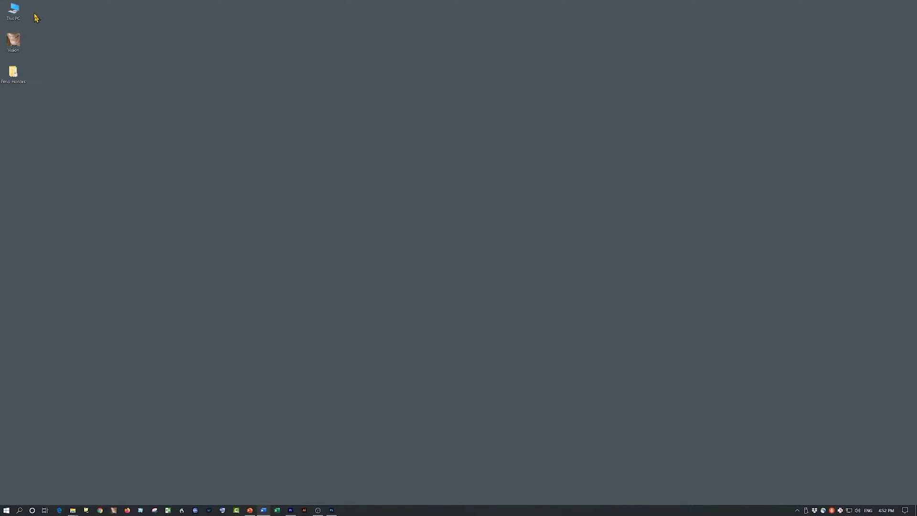
- Move the Perio Honors folder from the desktop into C:\ImageRoot in File Explorer, and close the folder window
double_click(14, 11)
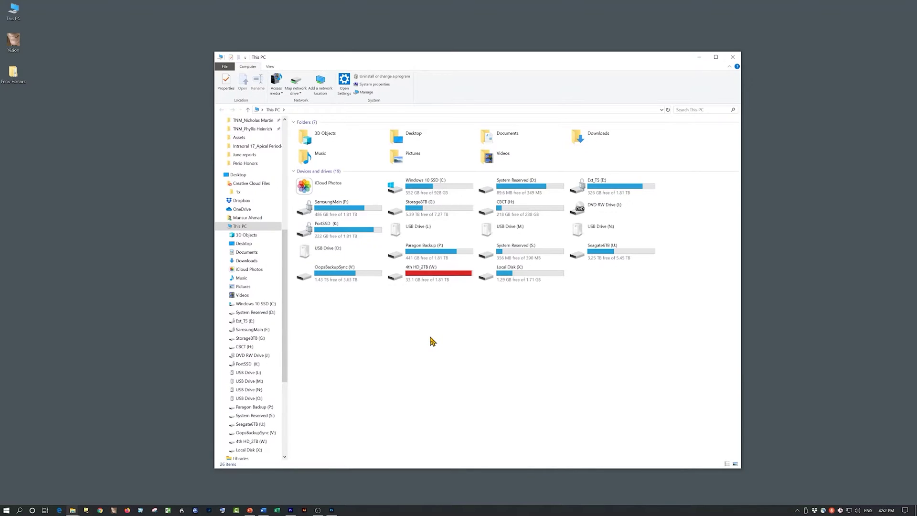
click(422, 191)
double_click(422, 190)
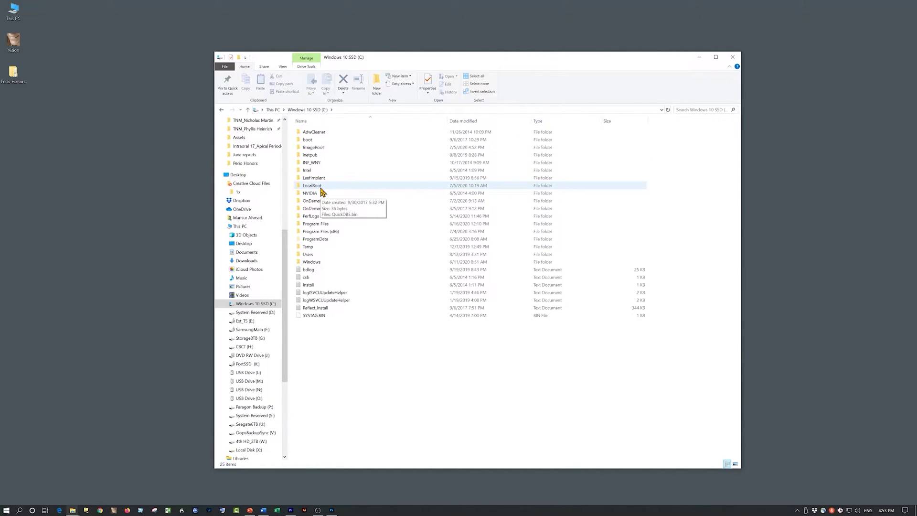
double_click(316, 148)
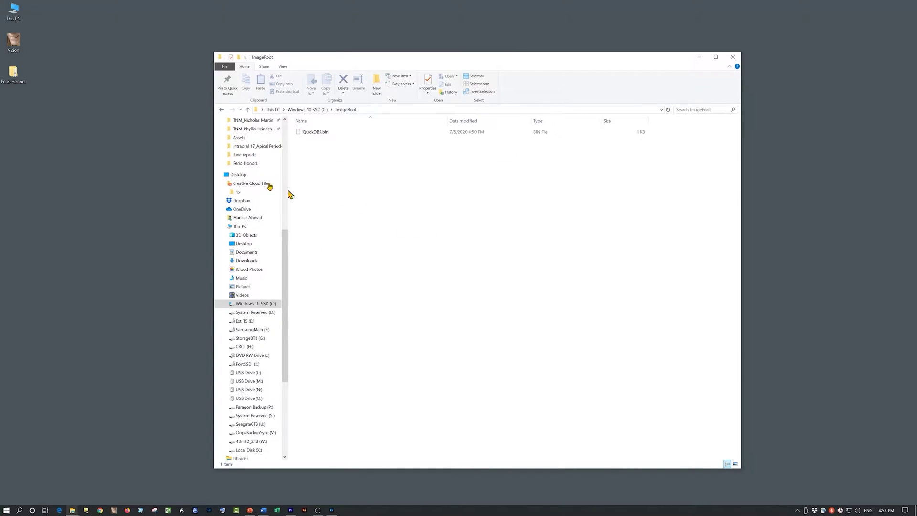
drag(13, 74, 374, 238)
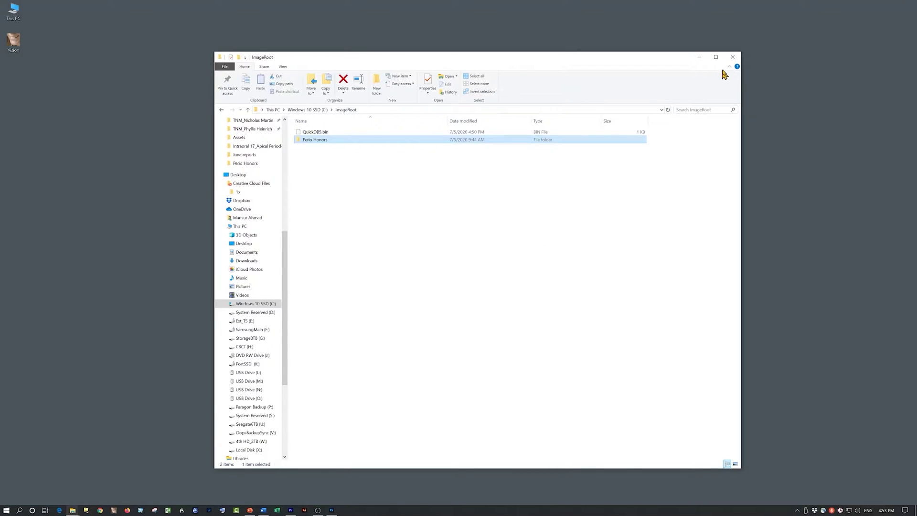
click(734, 59)
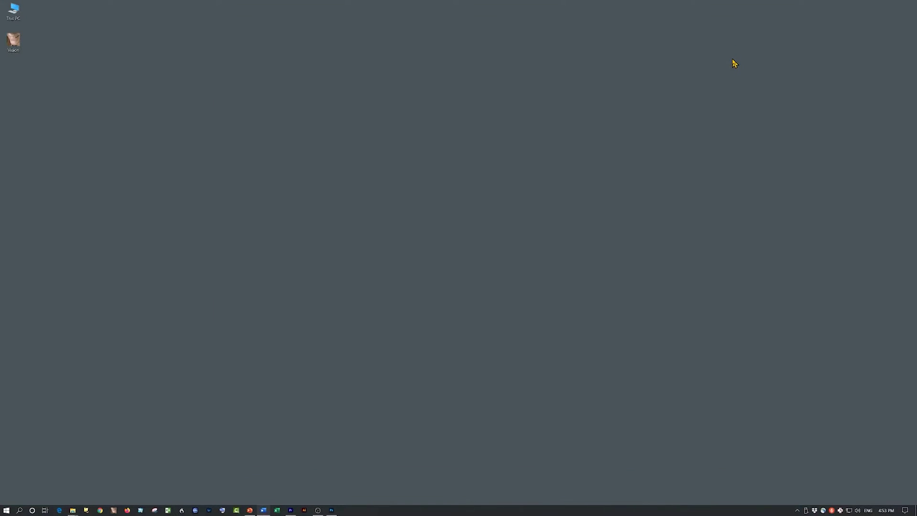
- Relaunch iCATVision without updating and load the Perio Honors CT study using only the mandible contour line
double_click(13, 40)
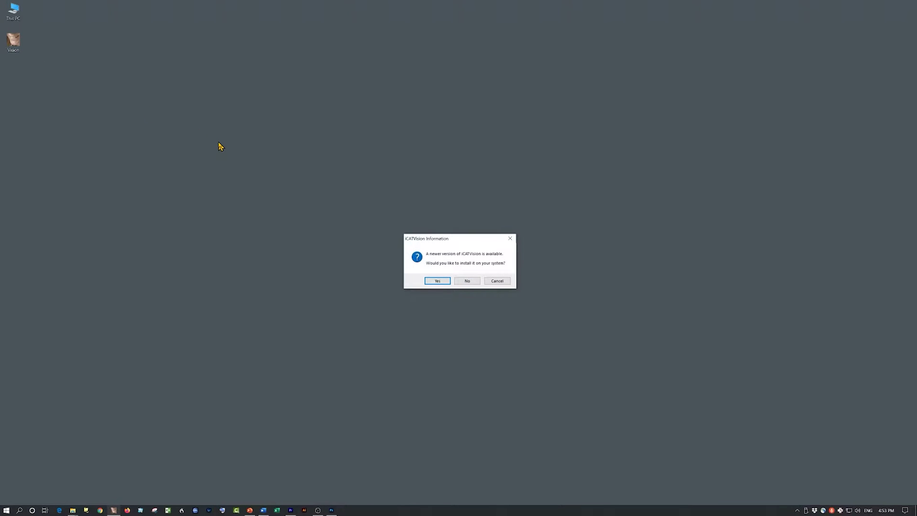
click(468, 281)
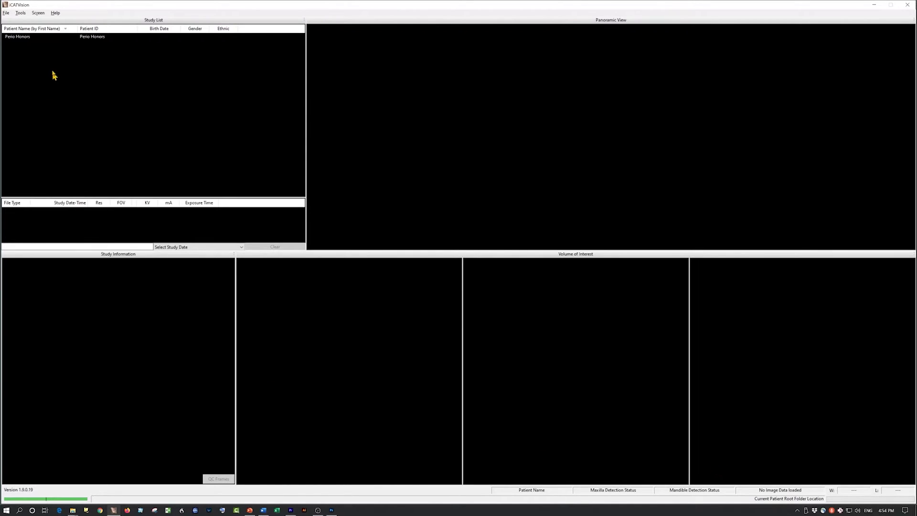
click(22, 38)
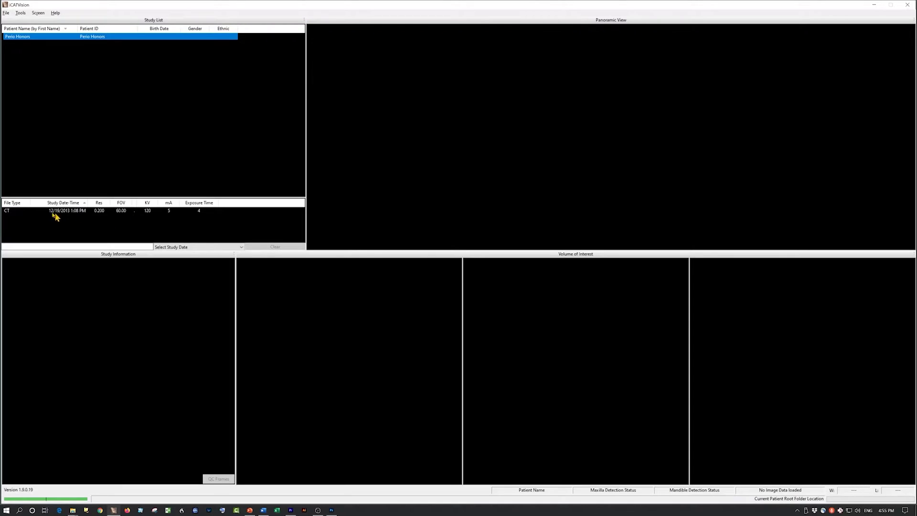
double_click(8, 212)
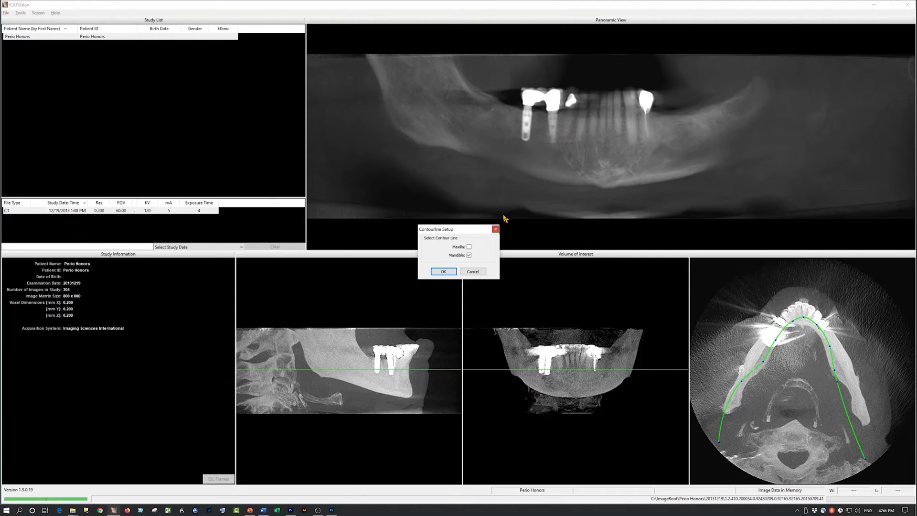
click(446, 272)
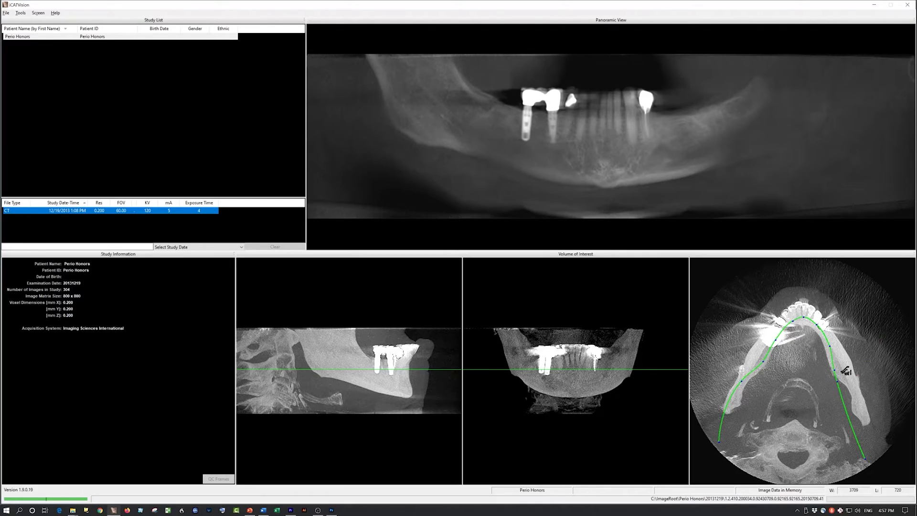
- Reshape the contour line along the mandibular arch, raising the axial slice to root level and drawing both posterior endpoints in toward the jaw
drag(837, 381, 846, 381)
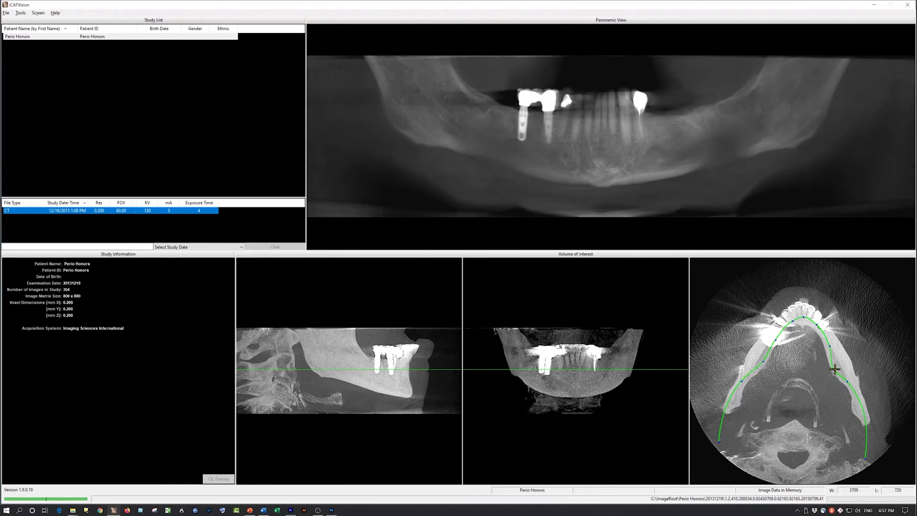
drag(835, 368, 851, 381)
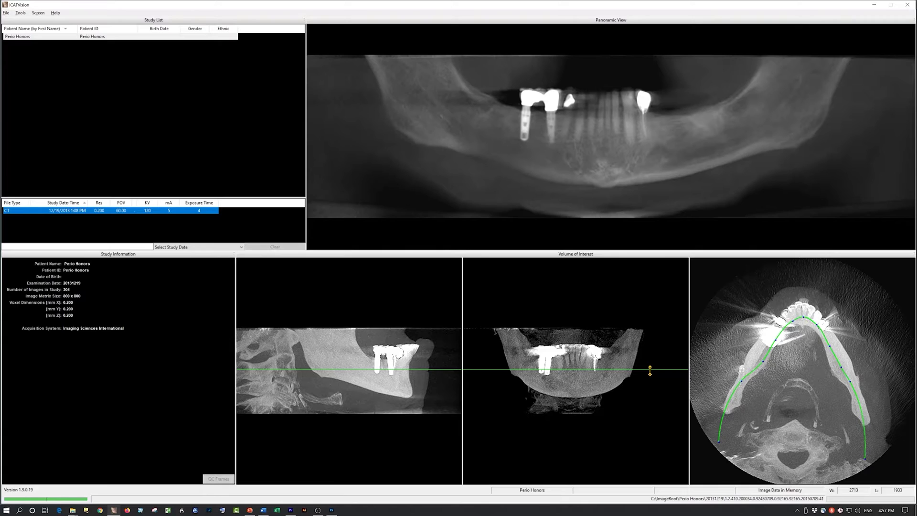
drag(649, 371, 651, 357)
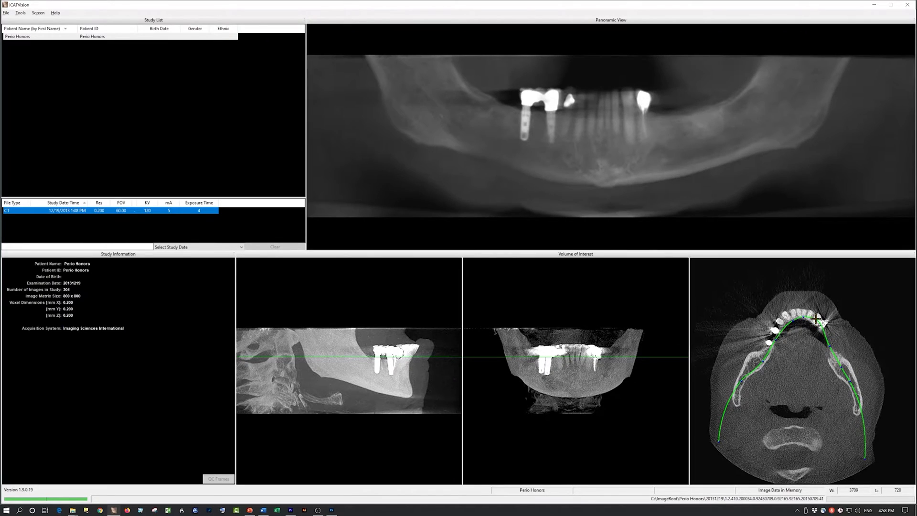
drag(816, 318, 760, 360)
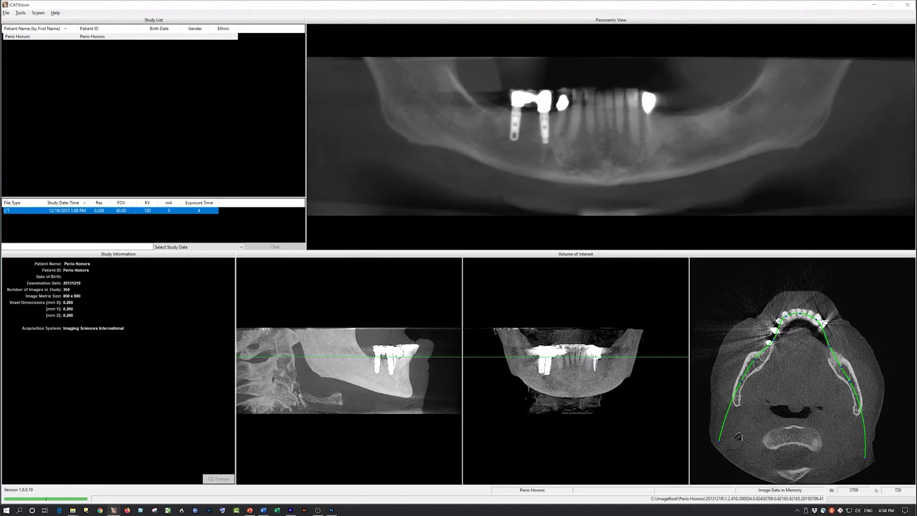
drag(720, 440, 738, 429)
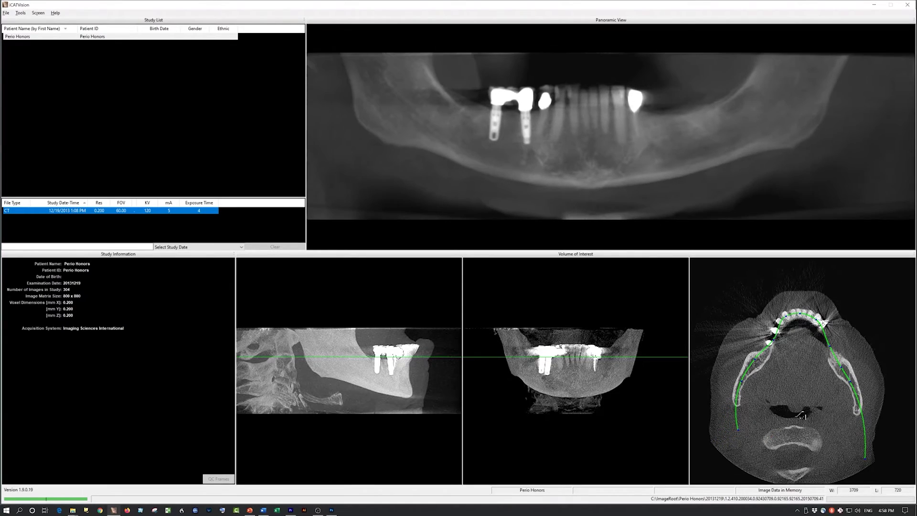
drag(865, 459, 856, 434)
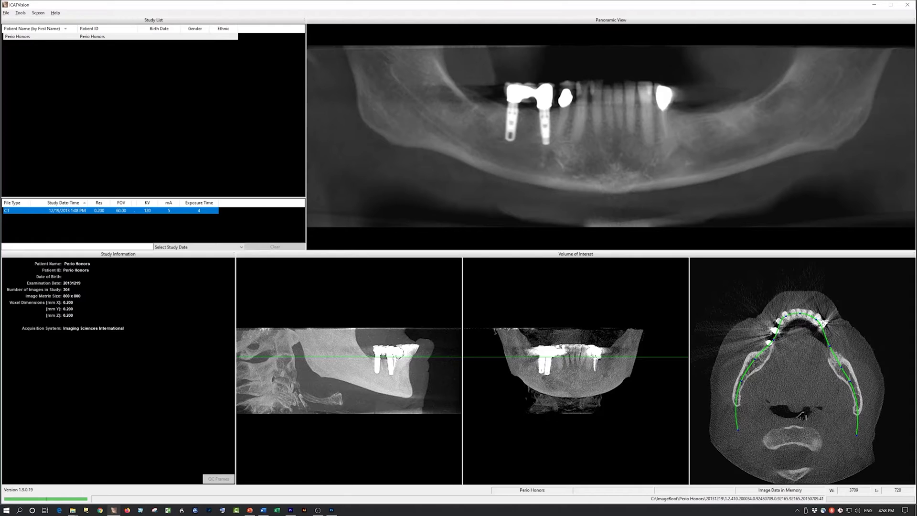
- Save the current view as a new workup named "Perio Honors", and close iCATVision
right_click(748, 228)
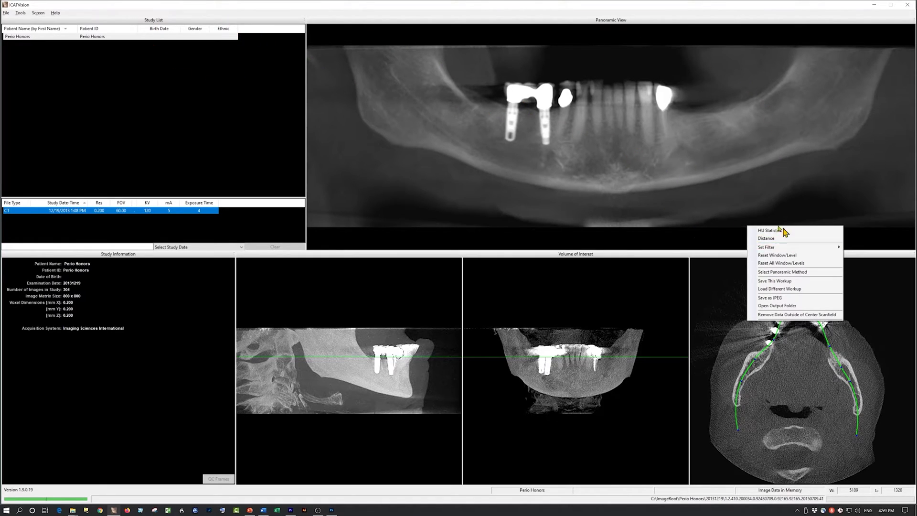
right_click(759, 191)
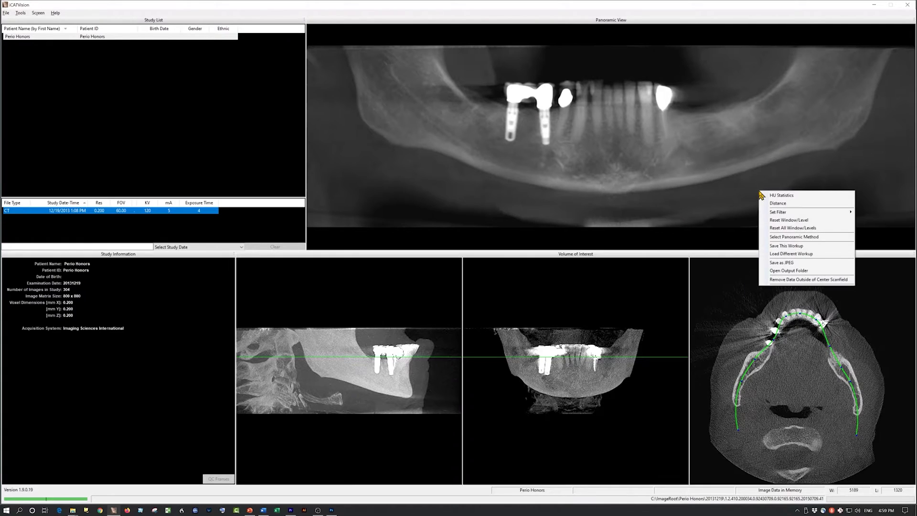
click(782, 246)
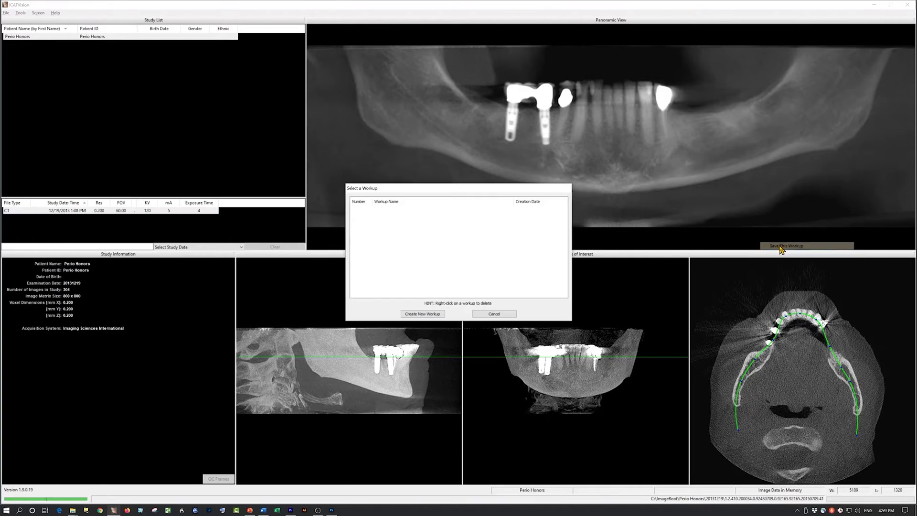
drag(487, 188, 590, 160)
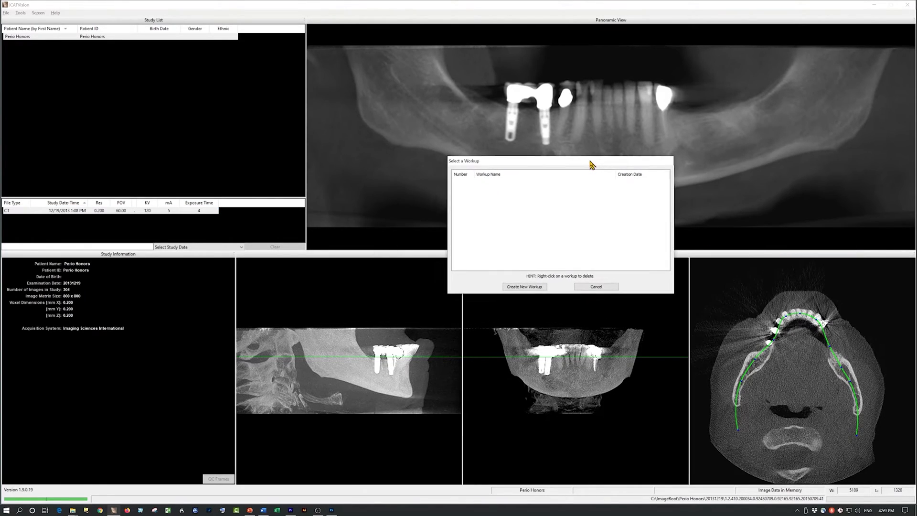
click(530, 288)
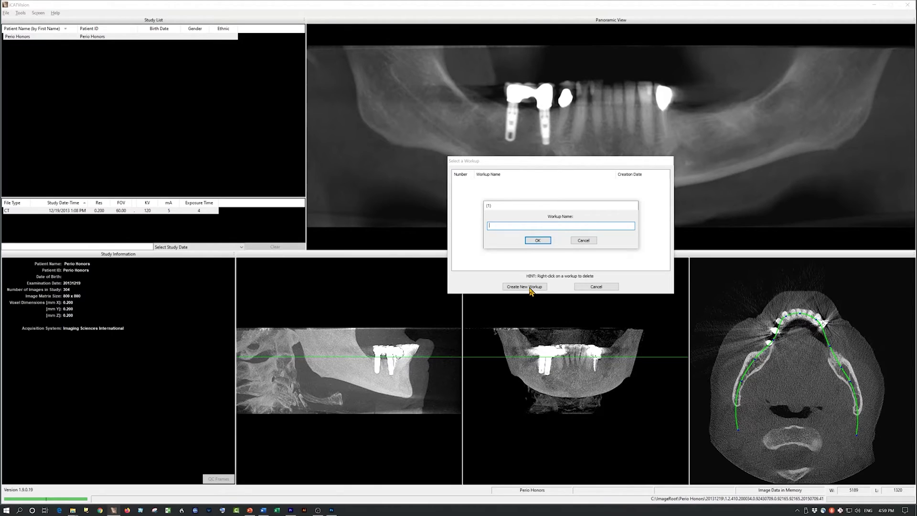
text(Perio Honors)
click(538, 241)
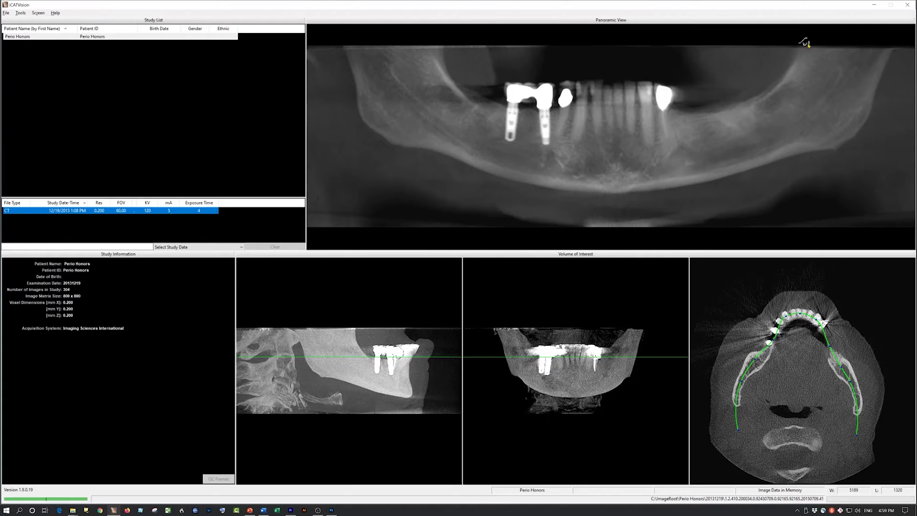
click(908, 7)
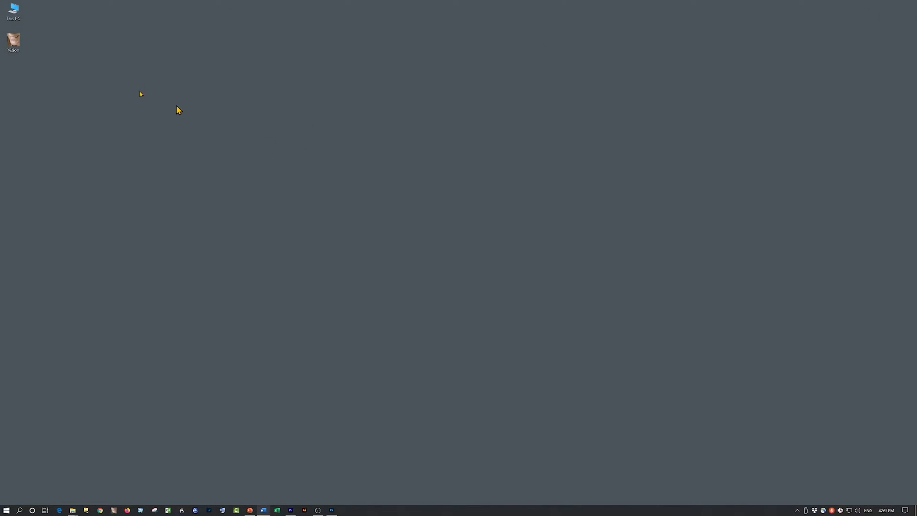
- Relaunch iCATVision and load the Perio Honors CT study with its saved "Perio Honors" workup
double_click(16, 46)
click(469, 281)
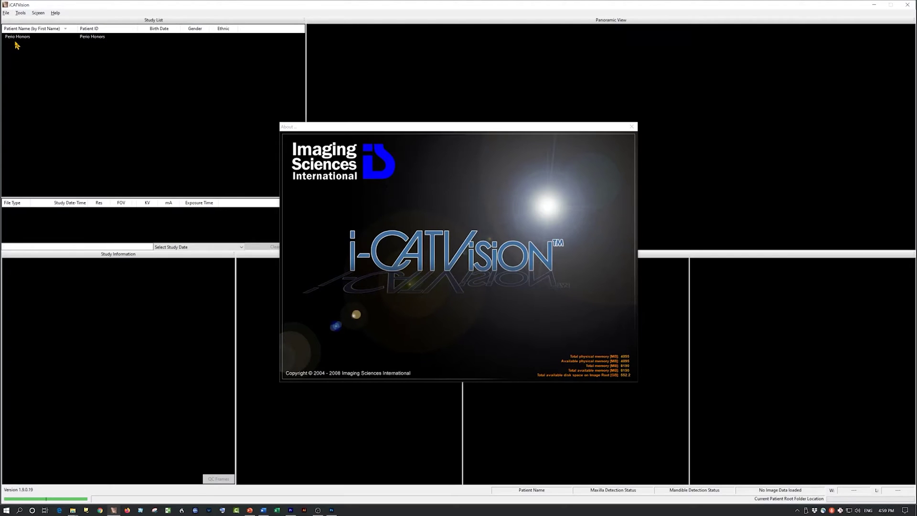
click(17, 38)
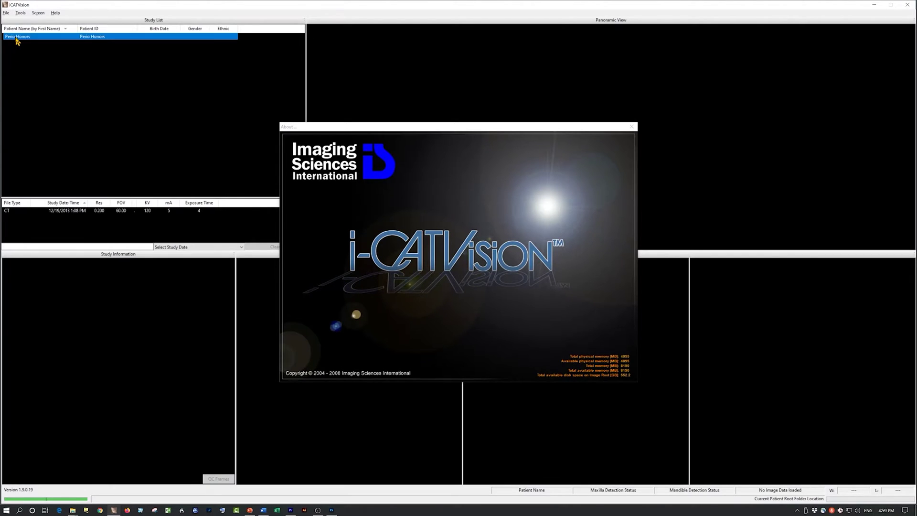
double_click(62, 211)
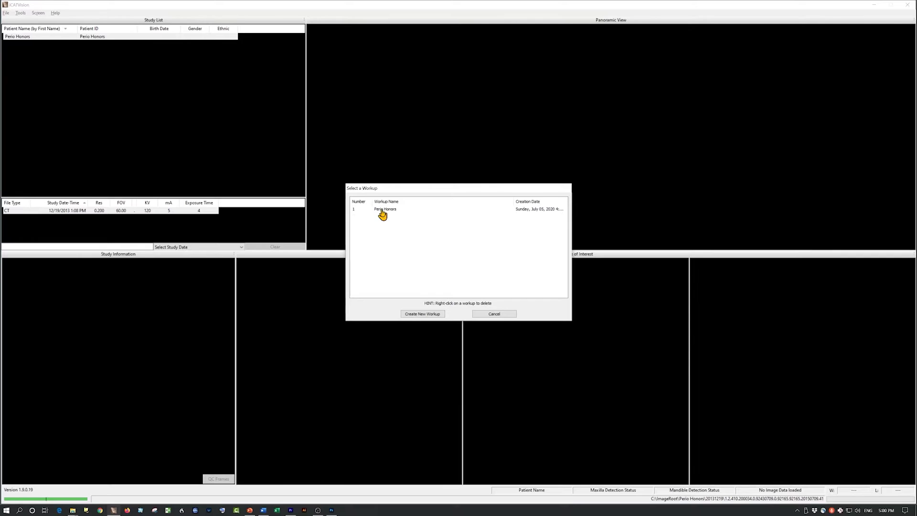
double_click(383, 212)
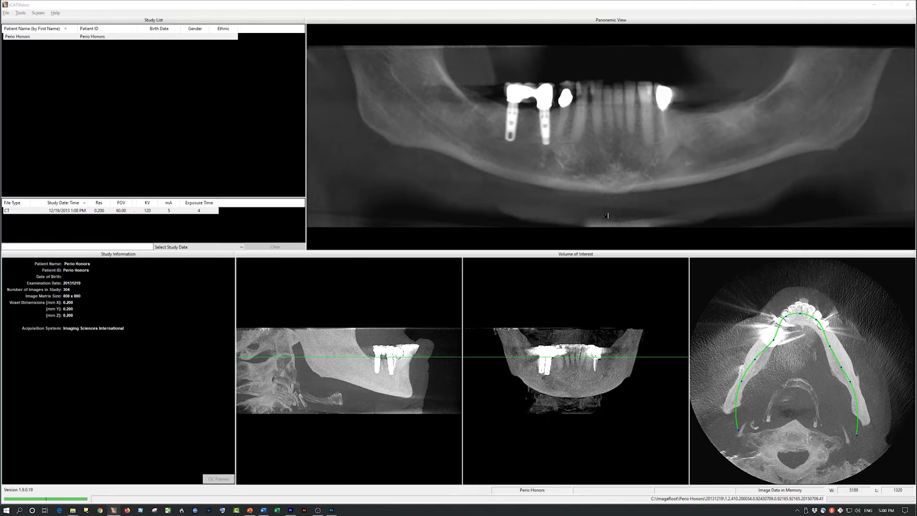
mouse_move(603, 214)
right_down()
mouse_move(579, 179)
mouse_move(584, 200)
mouse_move(639, 209)
mouse_move(606, 211)
mouse_move(583, 149)
mouse_move(590, 194)
mouse_move(562, 203)
mouse_move(581, 205)
mouse_move(580, 213)
mouse_move(624, 213)
mouse_move(616, 213)
right_up()
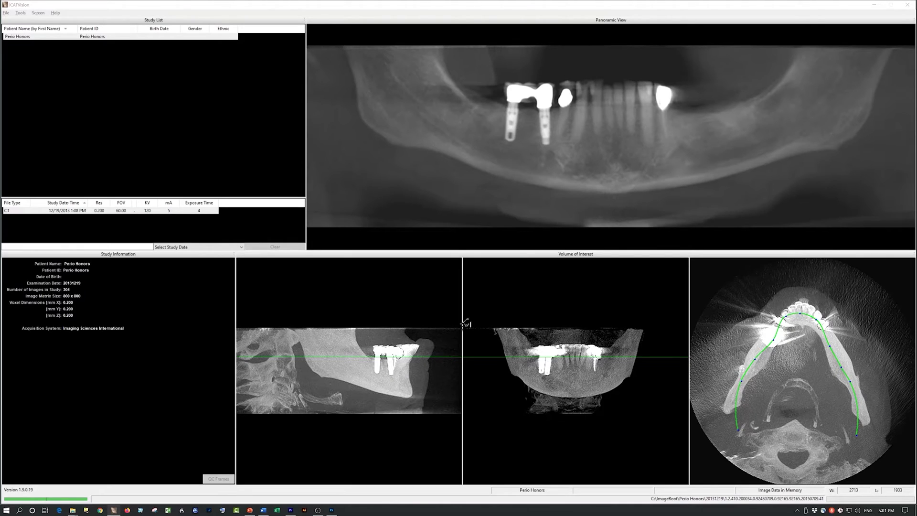
- Rotate the volume visibly out of alignment in the sagittal, coronal and axial views
mouse_move(433, 405)
mouse_down()
mouse_move(436, 415)
mouse_move(422, 408)
mouse_up()
drag(451, 472, 452, 473)
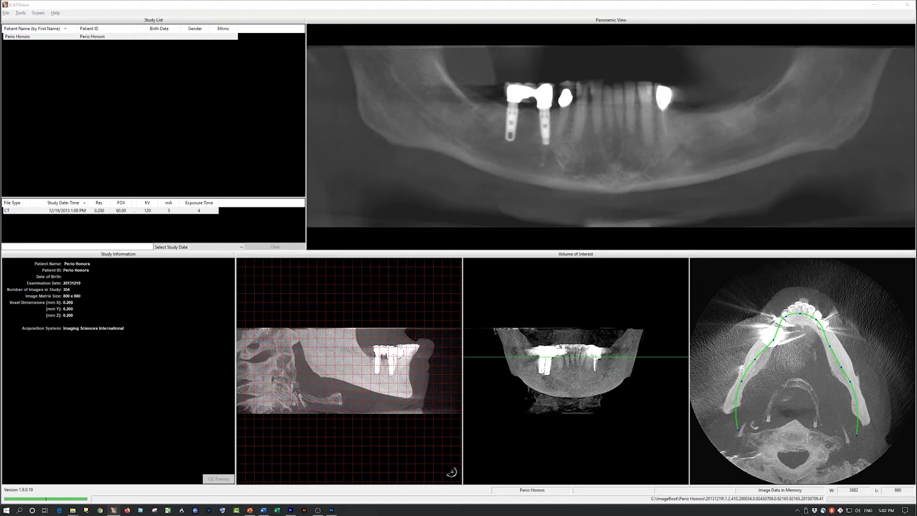
mouse_move(451, 473)
mouse_down()
mouse_move(459, 449)
mouse_move(442, 472)
mouse_up()
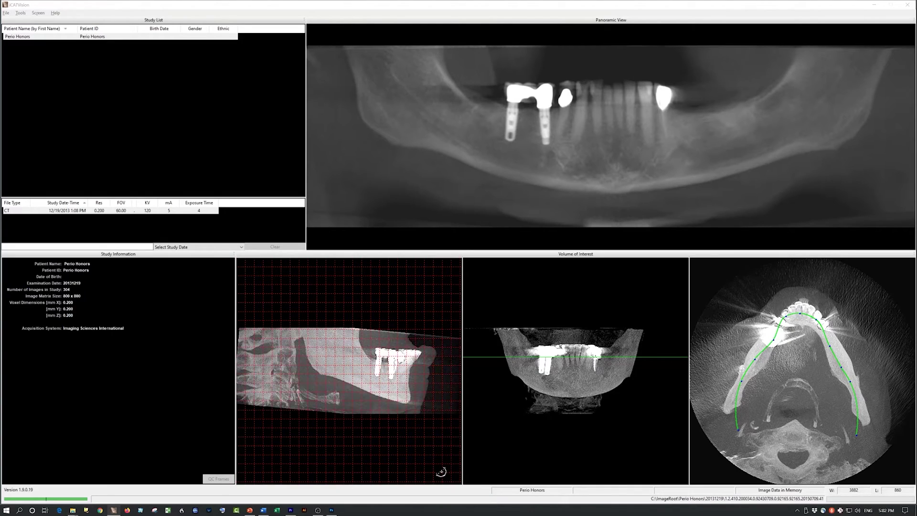
drag(442, 472, 439, 474)
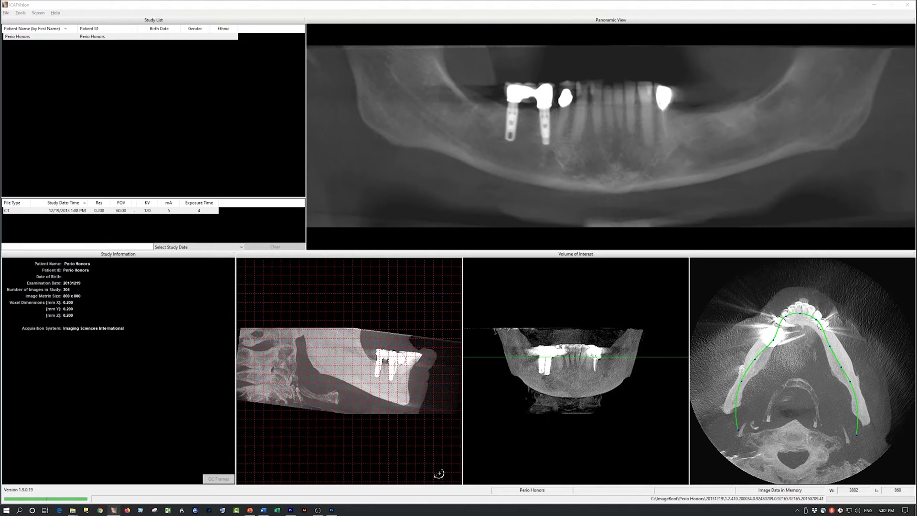
drag(439, 474, 439, 474)
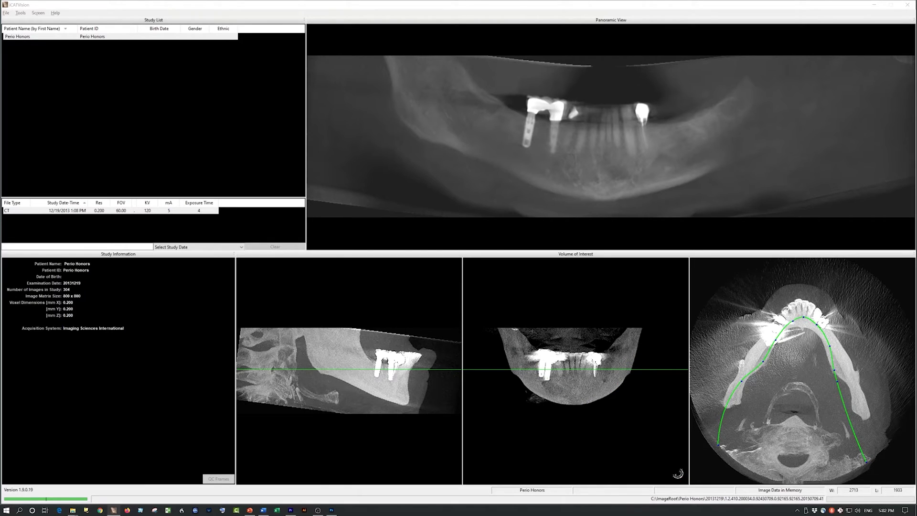
drag(678, 473, 685, 446)
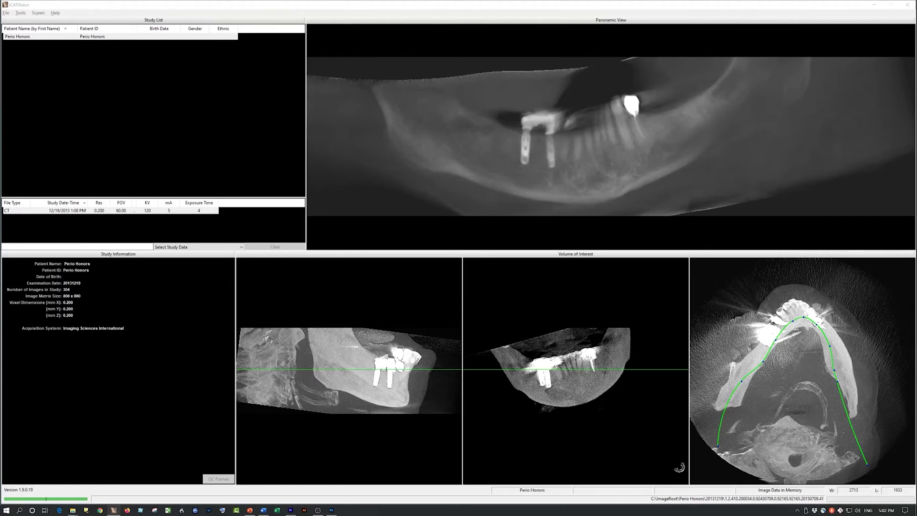
drag(900, 473, 904, 442)
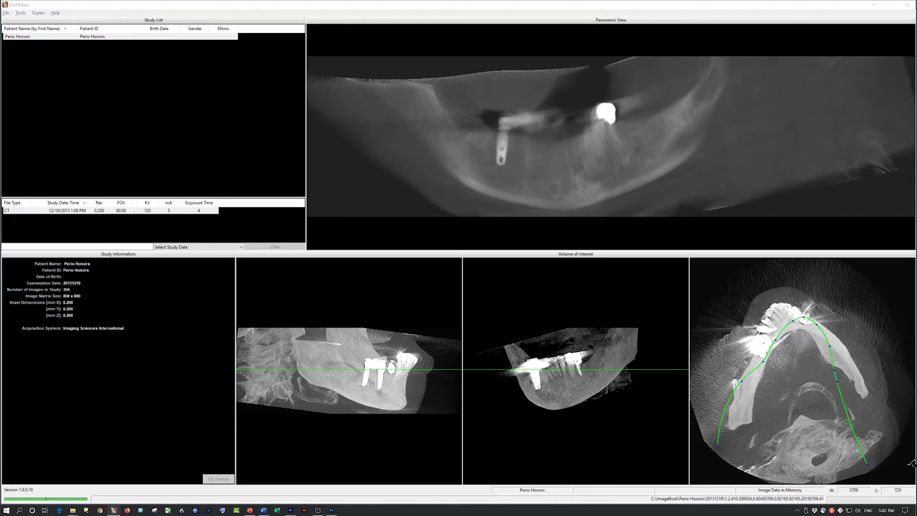
- Save the misaligned view as a new workup named "bad work"
right_click(597, 213)
click(626, 272)
click(423, 314)
text(baseline)
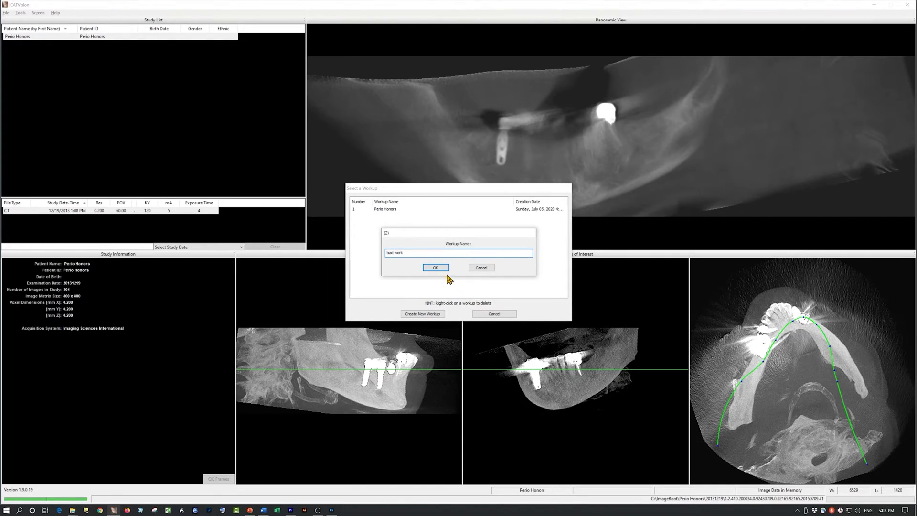
click(438, 268)
- Switch between the saved workups to restore the well-aligned "Perio Honors" view
right_click(563, 181)
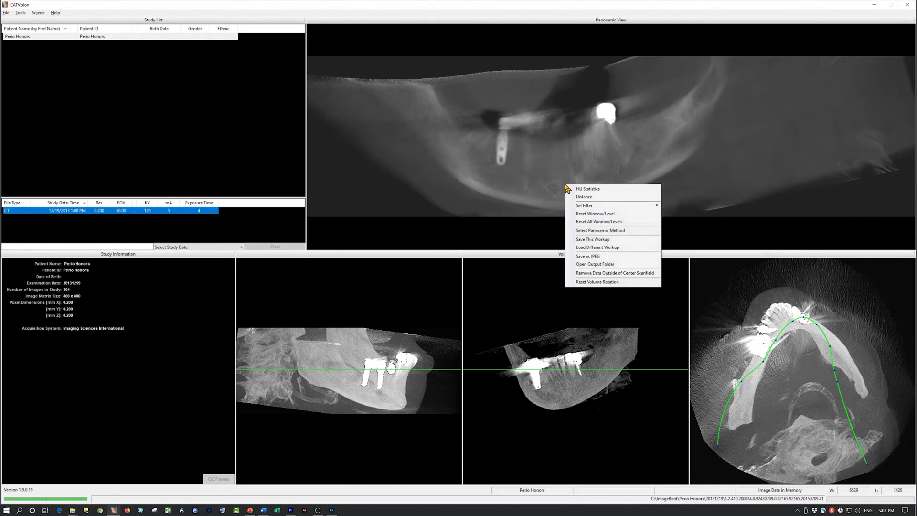
click(612, 242)
click(485, 273)
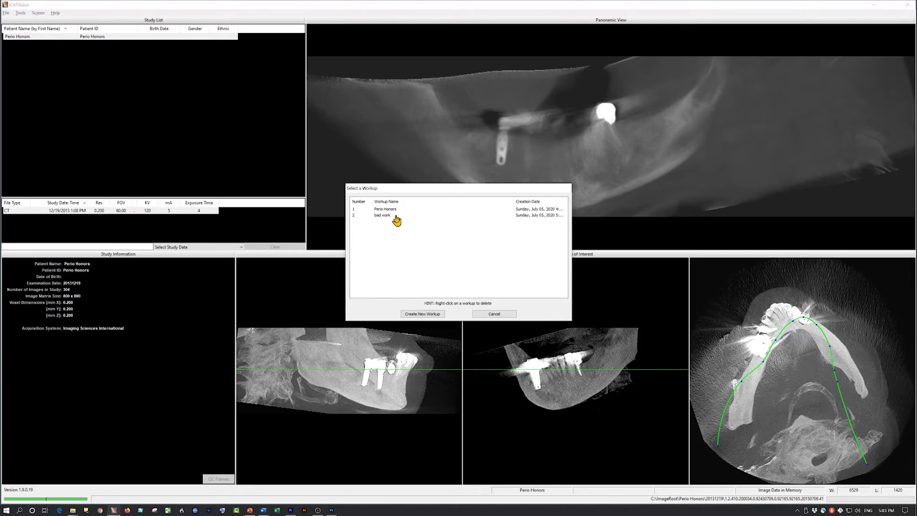
double_click(395, 216)
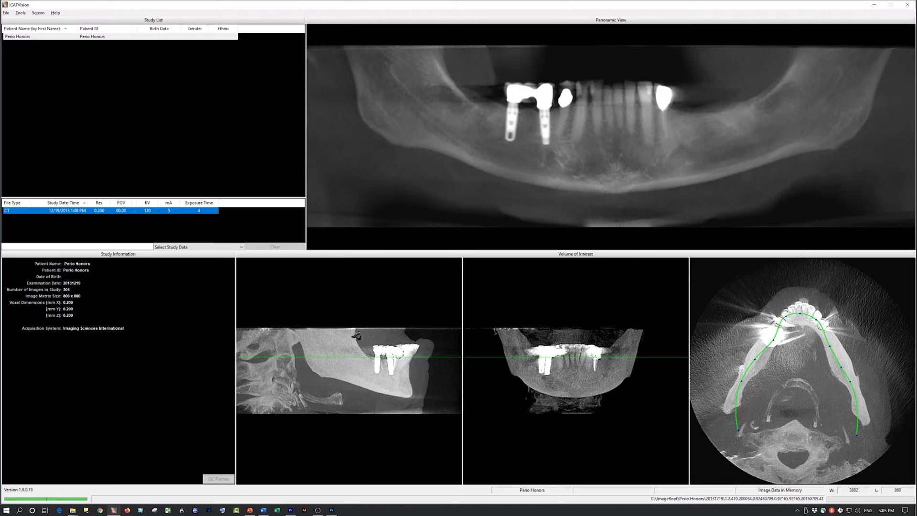
- Open the cephalometric screen from the sagittal volume view, look over its projections, and return to the initial screen
double_click(358, 337)
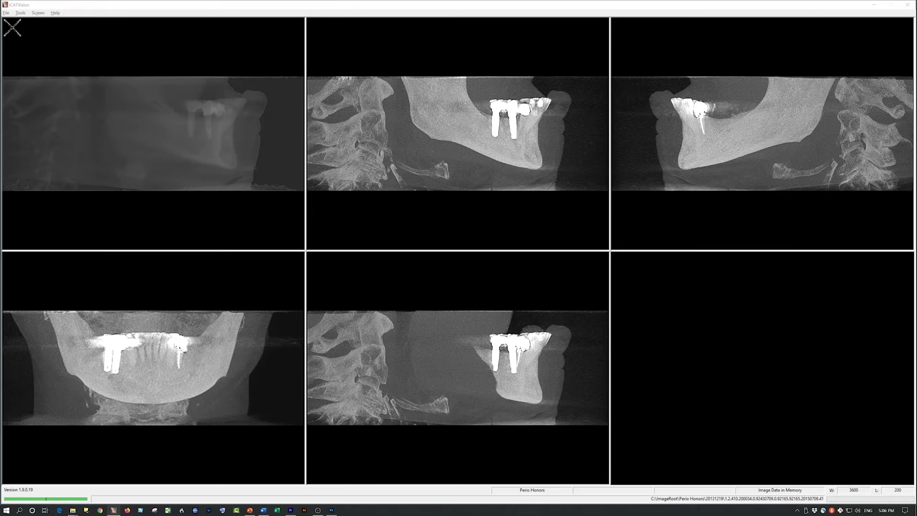
click(40, 13)
click(12, 28)
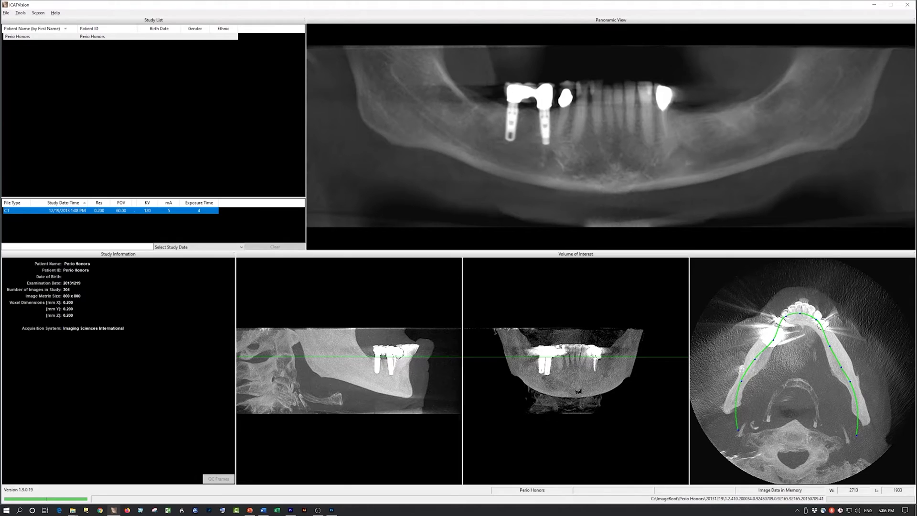
- Open the MPR screen from the coronal volume view and shift the sagittal line rightward, the coronal line backward and the axial line downward in the patient
double_click(578, 391)
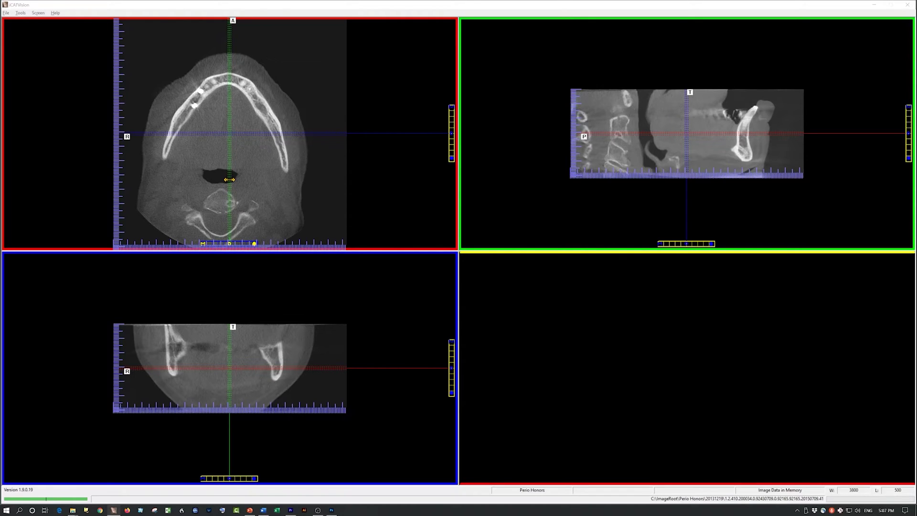
mouse_move(229, 180)
mouse_down()
mouse_move(291, 195)
mouse_move(238, 196)
mouse_move(230, 180)
mouse_up()
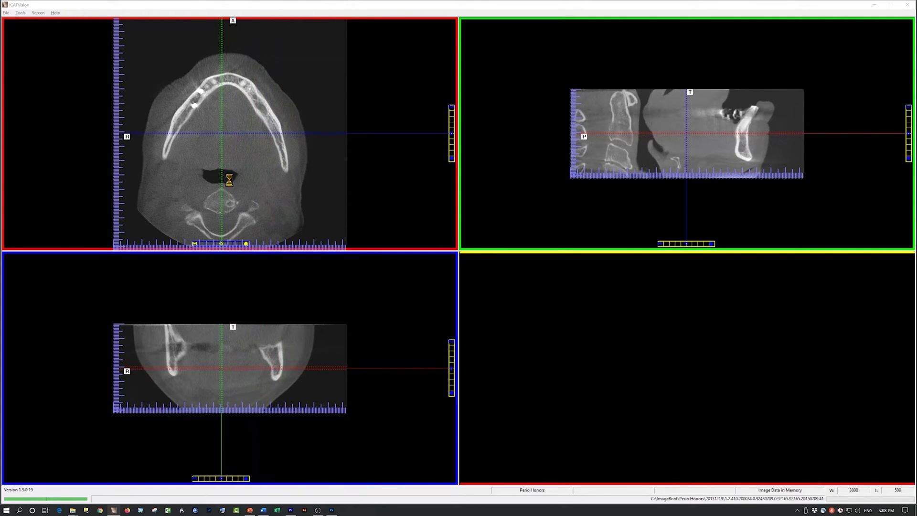
mouse_move(356, 134)
mouse_down()
mouse_move(360, 171)
mouse_move(352, 119)
mouse_move(352, 145)
mouse_up()
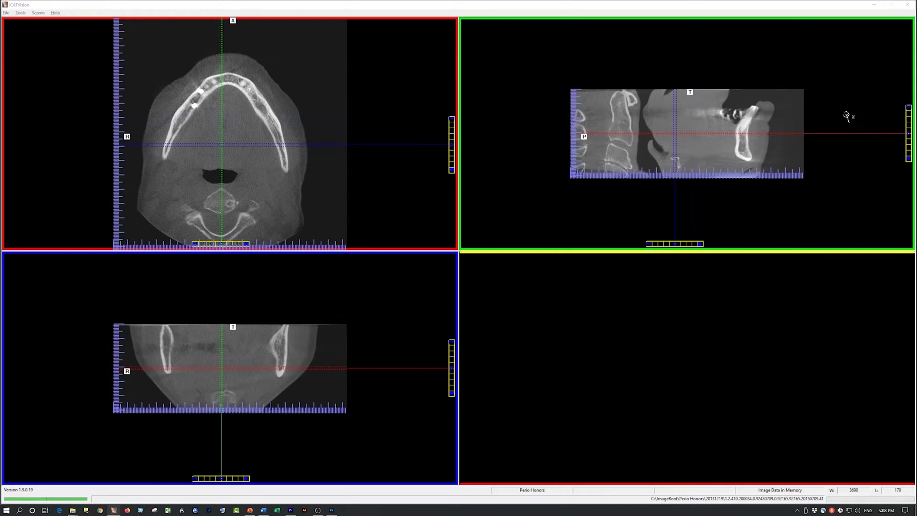
drag(835, 133, 856, 143)
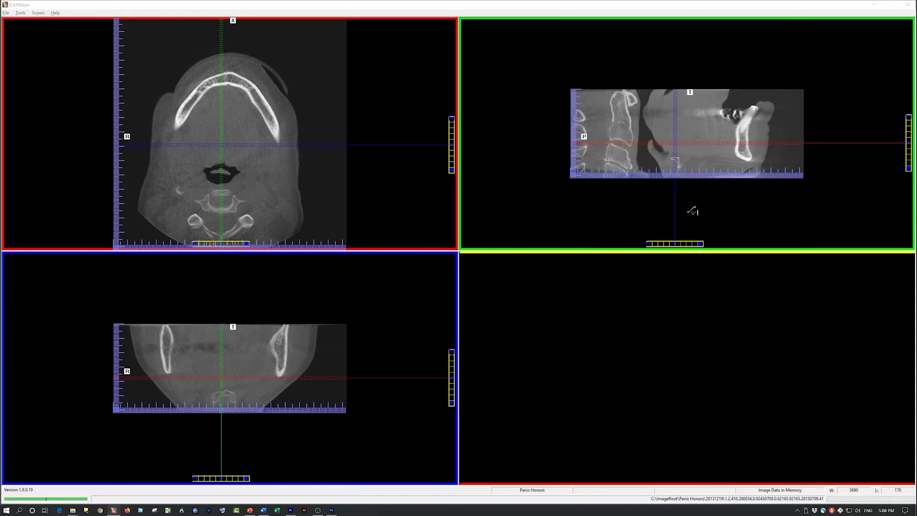
- Adjust the sagittal view's window/level to 4250/420, then enlarge and reposition its image within the pane
drag(692, 210, 684, 129)
mouse_move(669, 116)
mouse_down()
mouse_move(706, 129)
mouse_move(666, 127)
mouse_up()
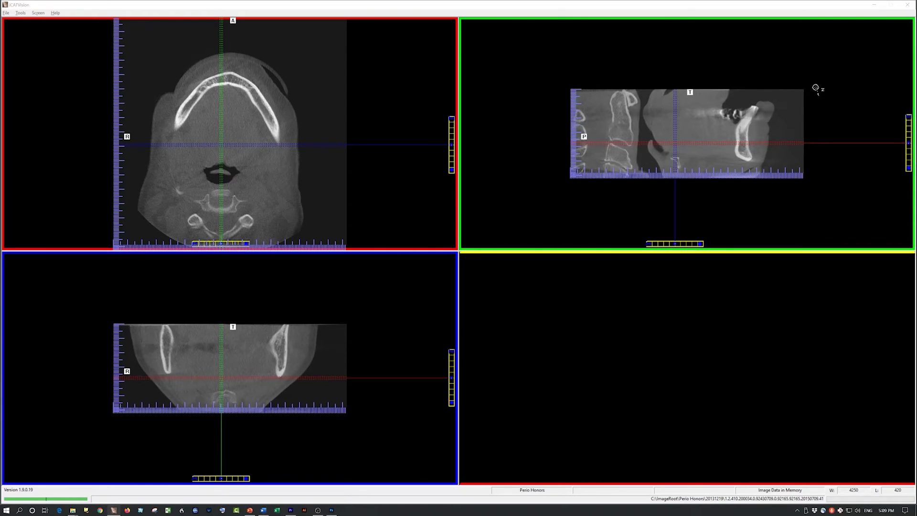
drag(816, 88, 690, 125)
drag(816, 88, 678, 133)
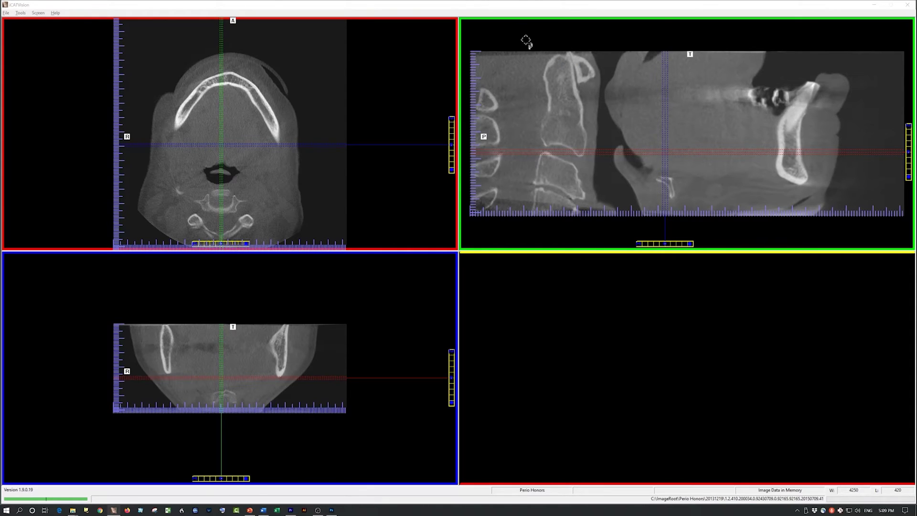
drag(687, 134, 707, 147)
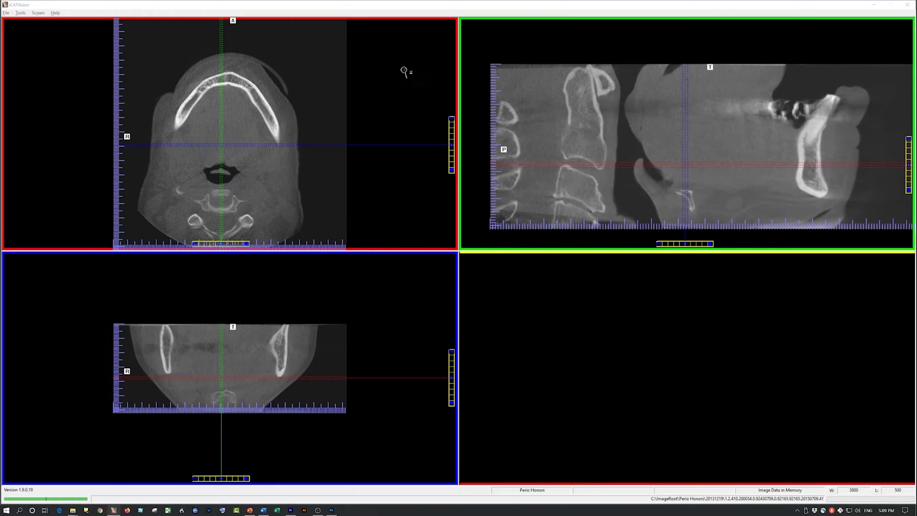
- Move the sagittal slice line in the axial view to the midline of the mandible
right_click(401, 71)
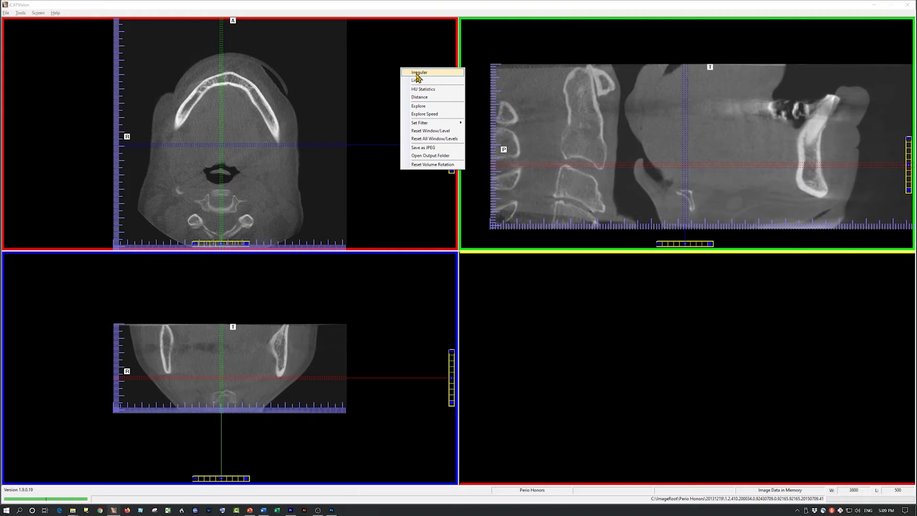
right_click(391, 72)
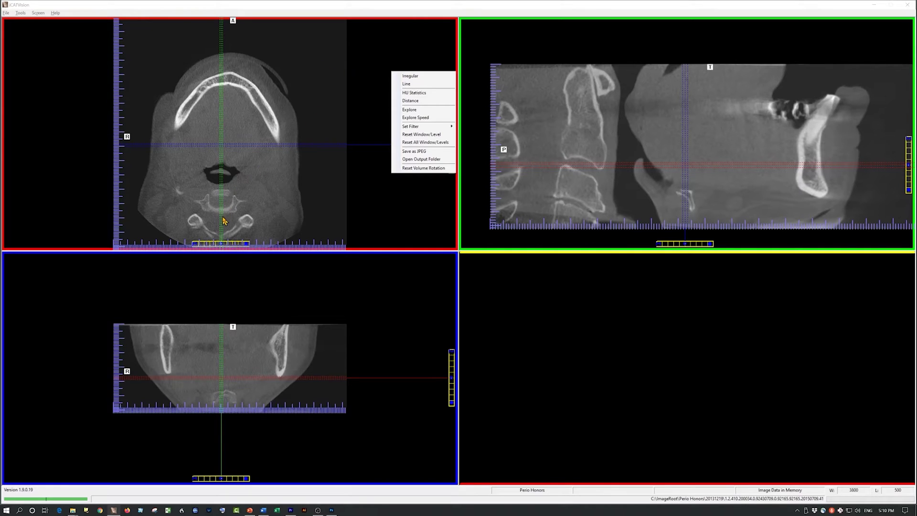
click(223, 242)
mouse_move(223, 242)
mouse_down()
mouse_move(269, 248)
mouse_move(231, 248)
mouse_up()
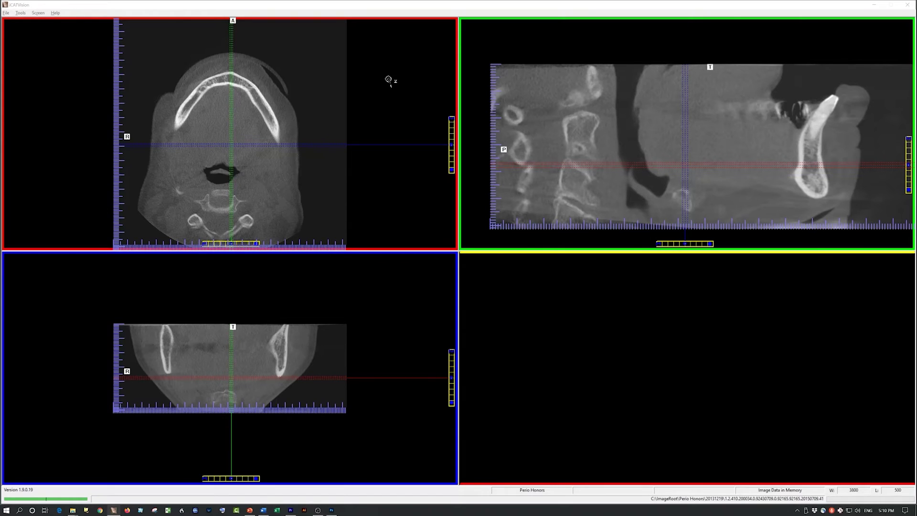
- Draw a Line section in the axial view from the chin along the patient's left mandibular body
right_click(388, 79)
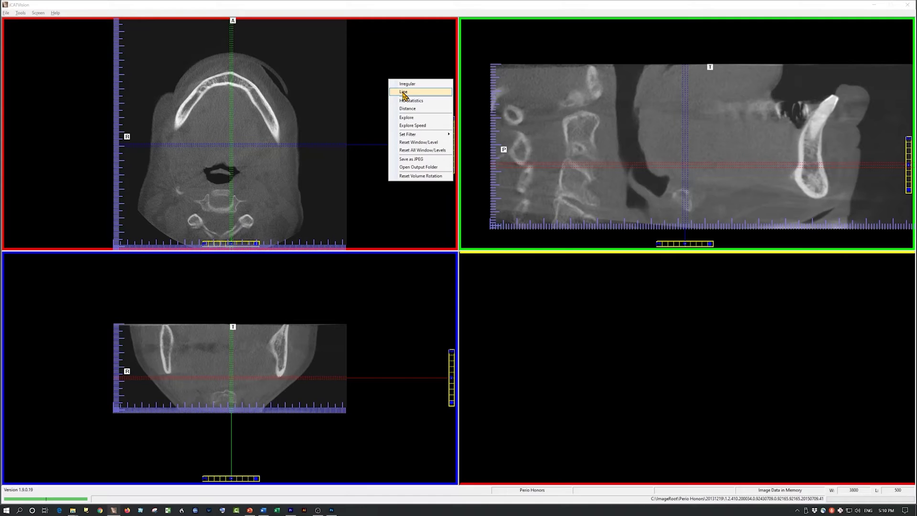
click(404, 93)
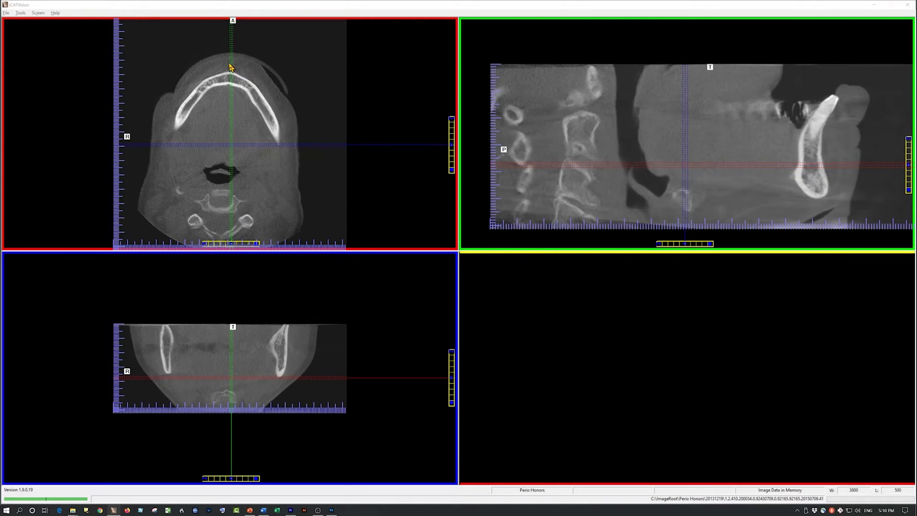
drag(228, 61, 308, 176)
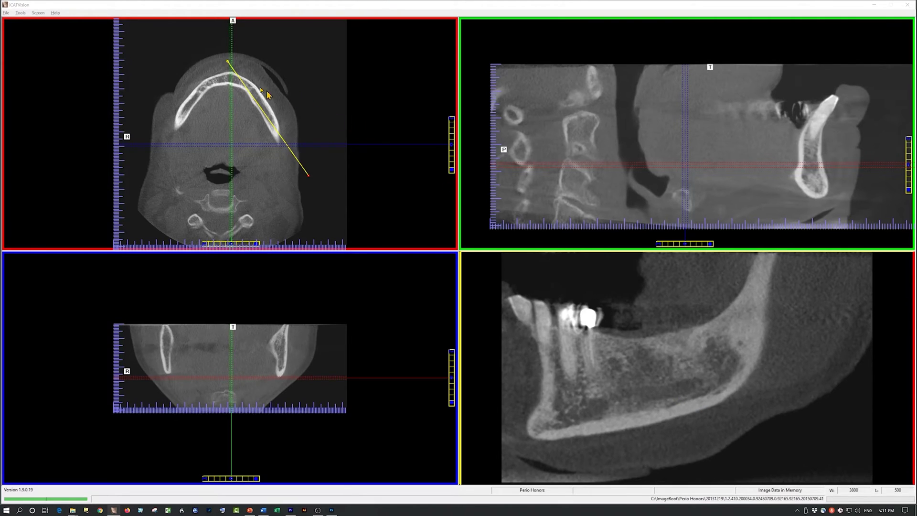
- Redraw the axial section line obliquely across the patient's right anterior mandible, then straight across both posterior sides of the arch
click(206, 78)
click(232, 133)
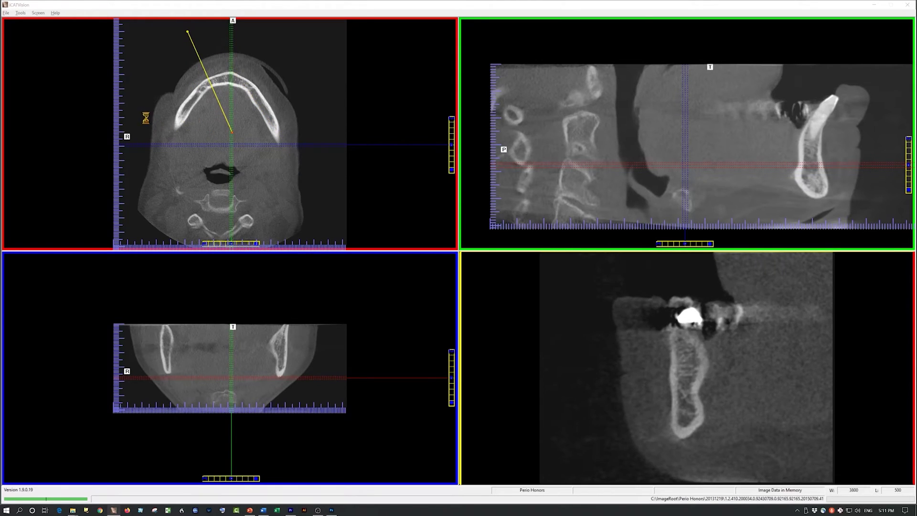
drag(145, 117, 295, 122)
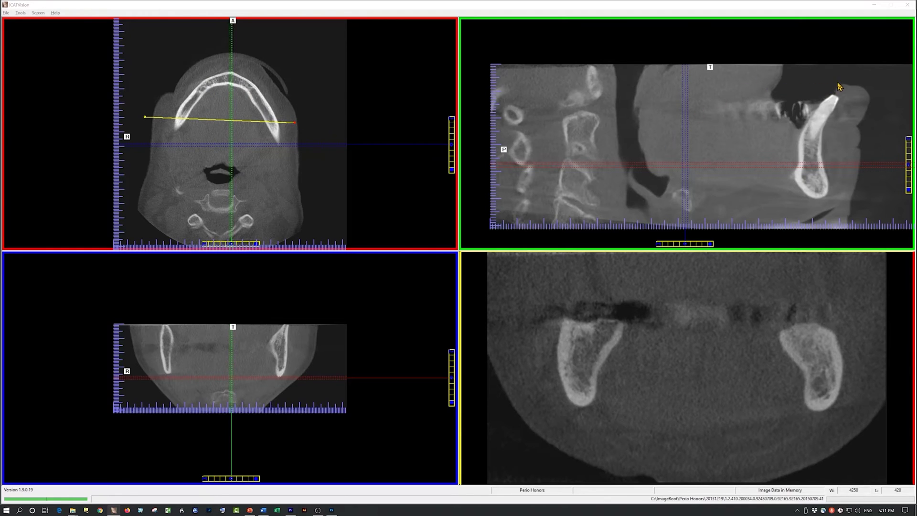
- Draw a section line along the anterior tooth and jaw in the sagittal view, and turn off the Line tool
drag(848, 71, 794, 170)
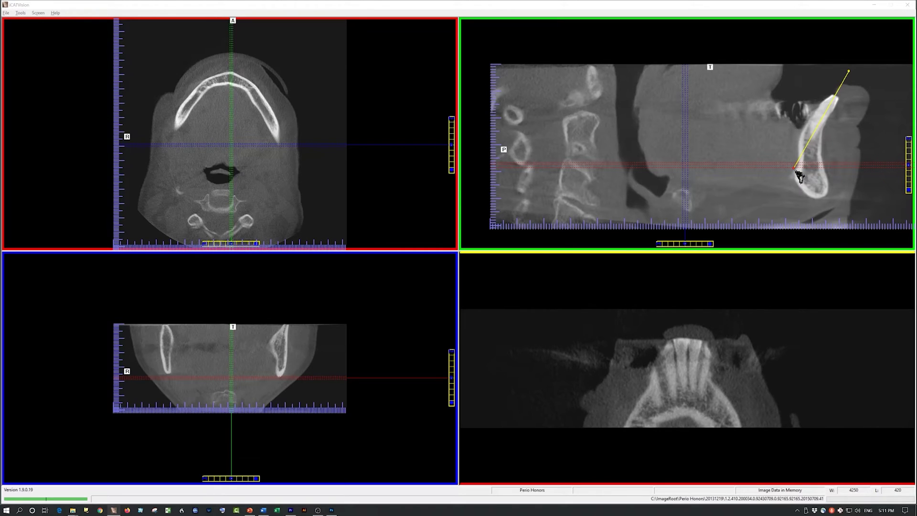
right_click(700, 108)
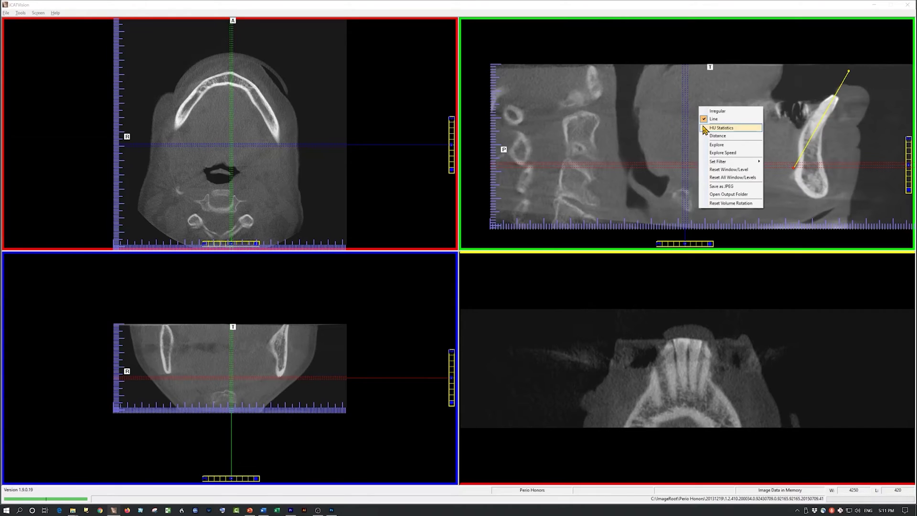
click(715, 120)
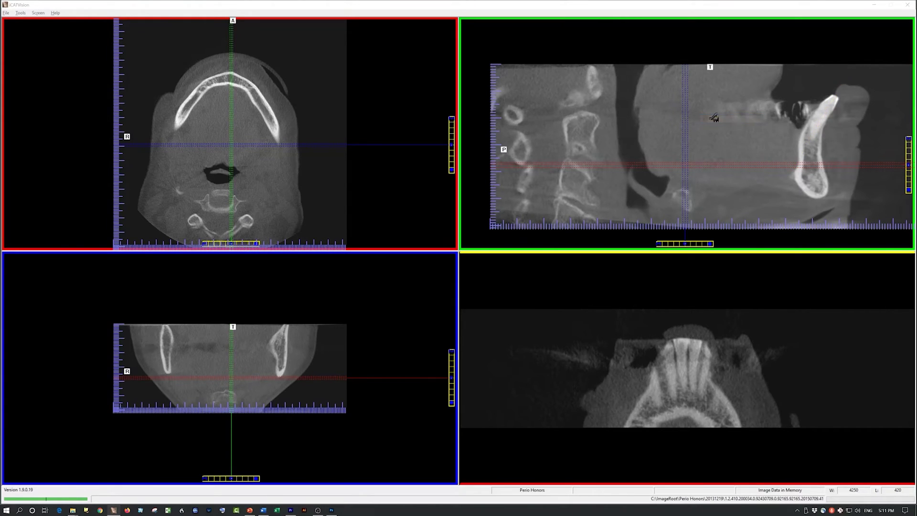
- Sample HU statistics over the anterior mandible and the neighbouring soft tissue in the sagittal view
right_click(598, 110)
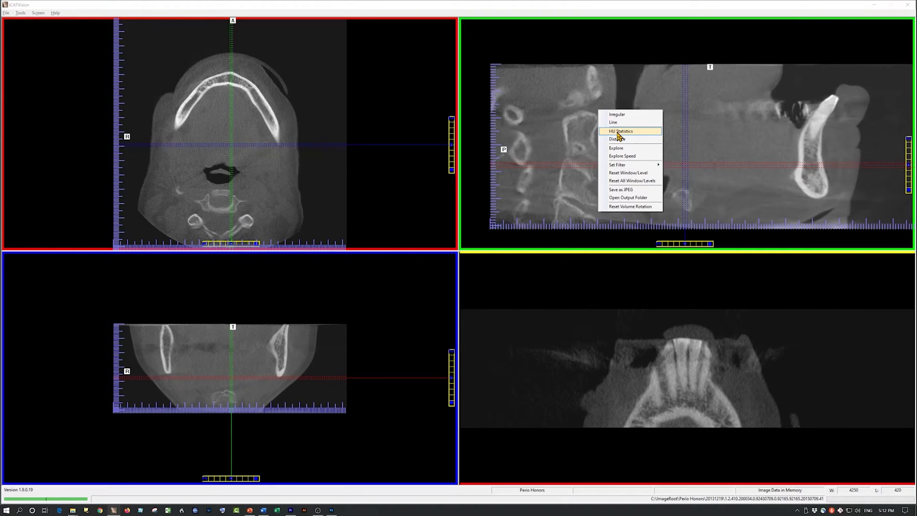
click(619, 132)
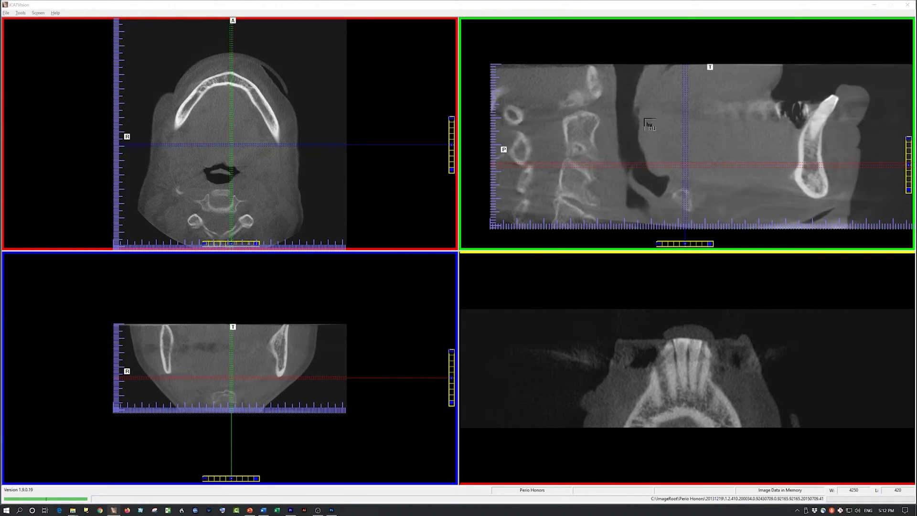
click(819, 149)
drag(821, 152, 773, 120)
- Measure one distance along the height of the anterior mandible and one across its width in the sagittal view
right_click(773, 120)
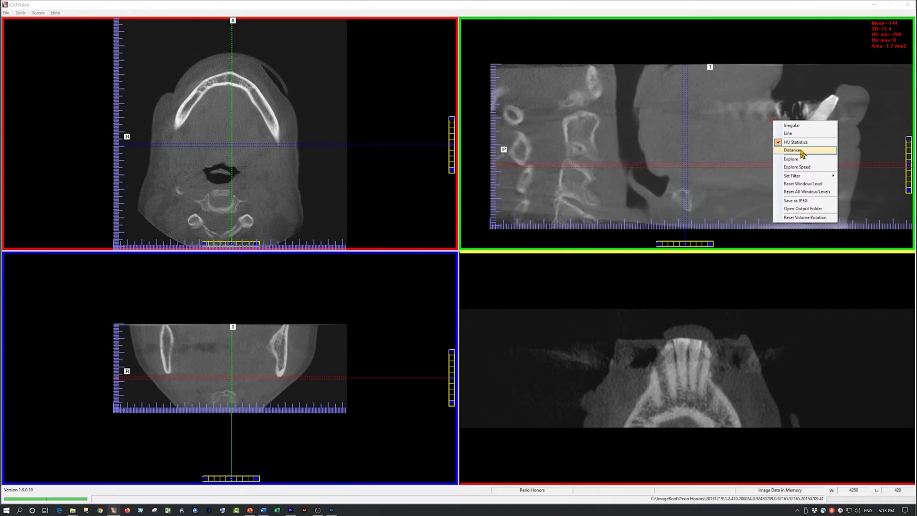
click(802, 151)
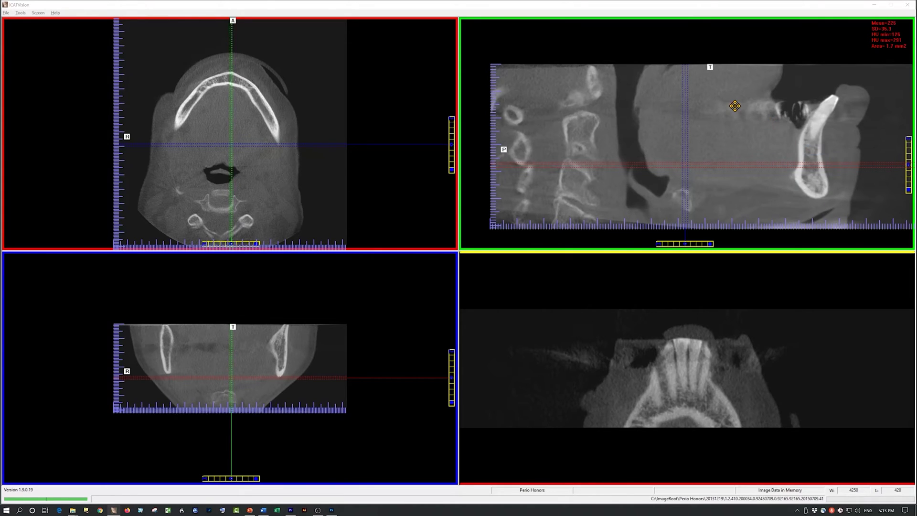
mouse_move(735, 105)
mouse_down()
mouse_move(718, 98)
mouse_move(776, 141)
mouse_move(815, 154)
mouse_move(820, 116)
mouse_move(804, 190)
mouse_up()
drag(821, 141, 802, 137)
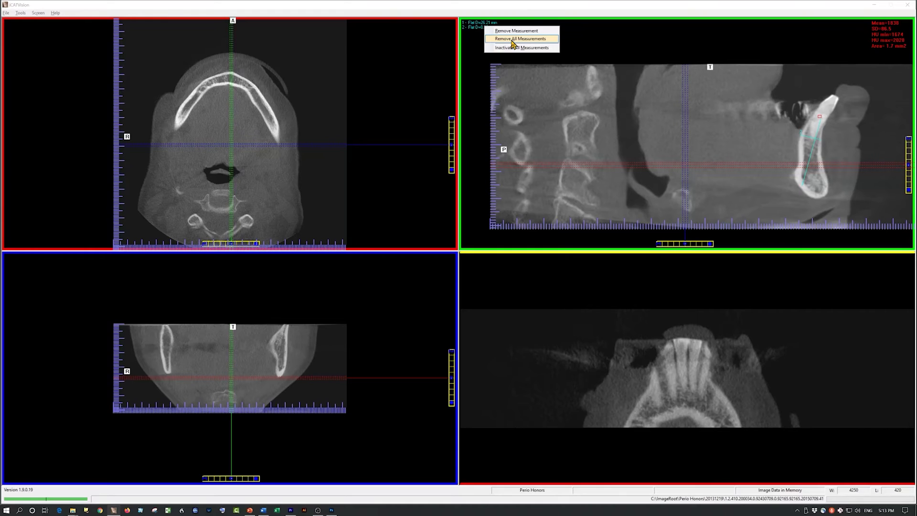
- Remove all measurements from the sagittal view and turn off the Distance tool
click(512, 43)
right_click(633, 99)
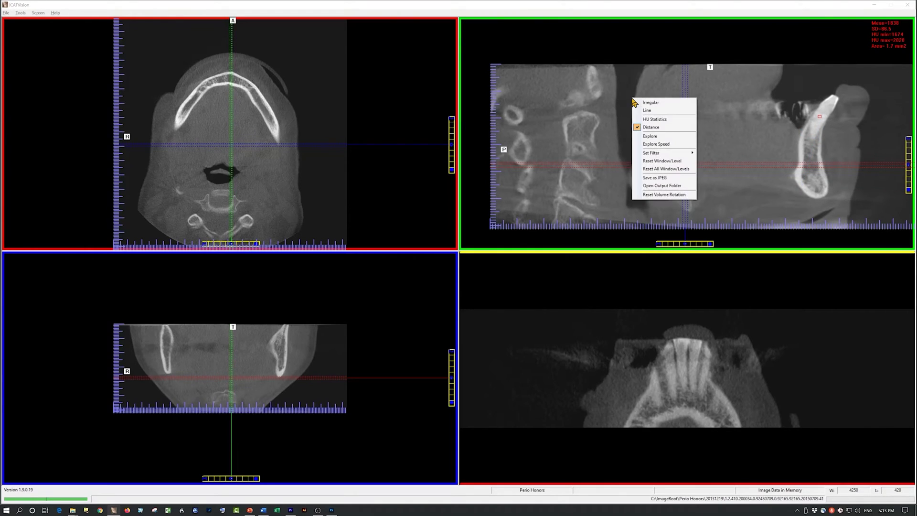
click(652, 138)
- Turn on Explore, centre its circle on the cervical vertebra in the axial view, and rotate the section line obliquely through the bone
right_click(617, 127)
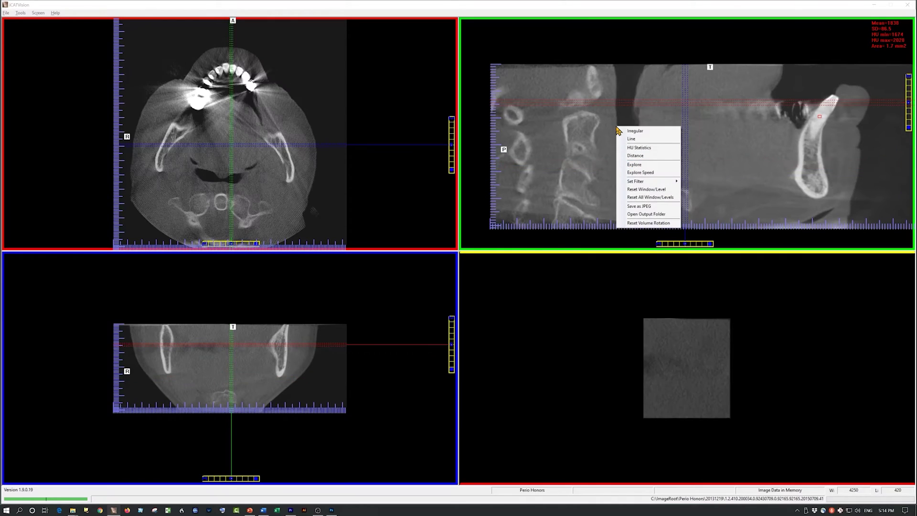
click(635, 165)
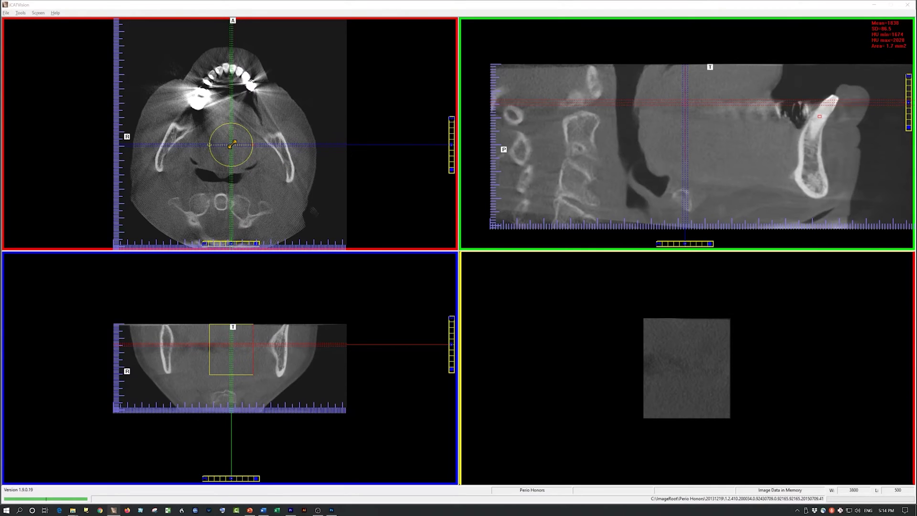
drag(233, 144, 219, 201)
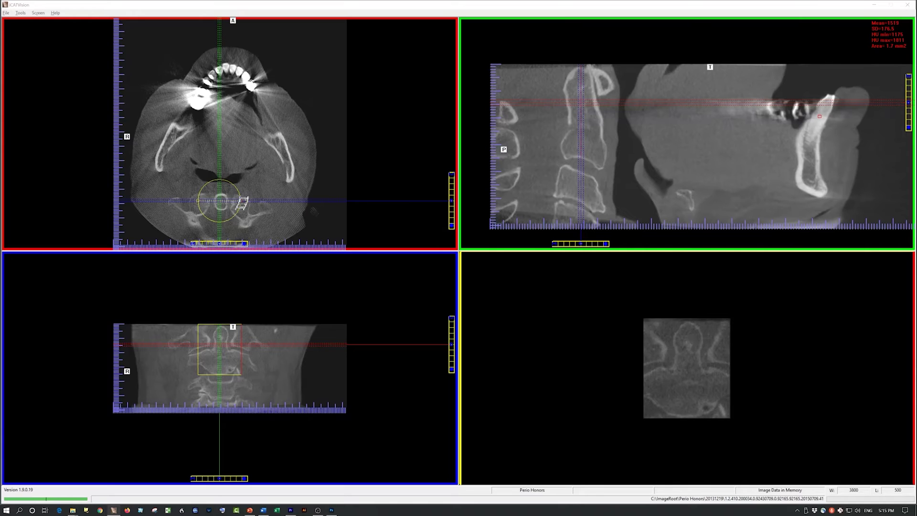
click(242, 203)
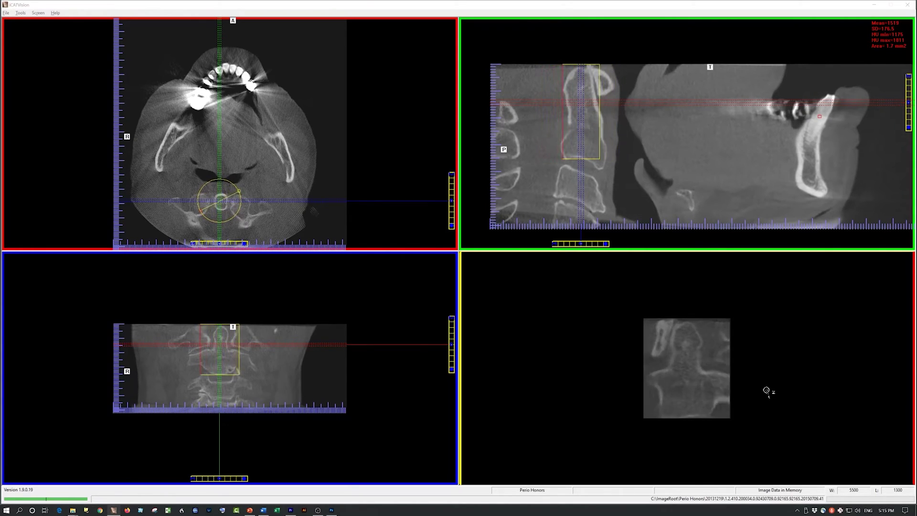
right_click(257, 209)
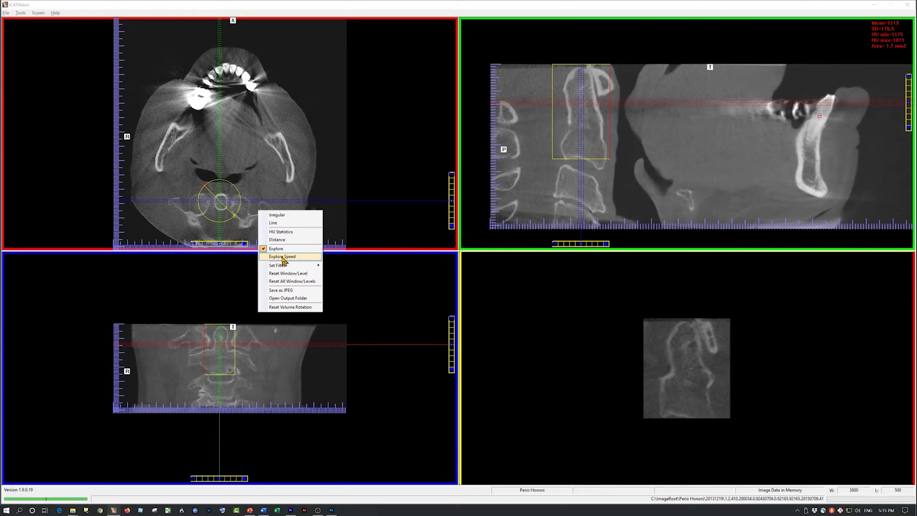
- Try the Normal and Very Sharp filters on the axial view, and restore the Sharpen Mild filter
right_click(380, 105)
mouse_move(407, 162)
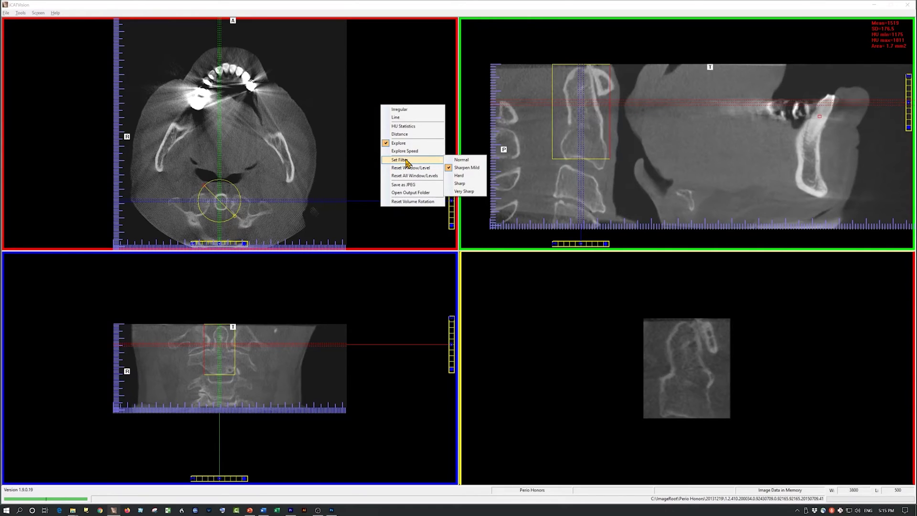
click(461, 161)
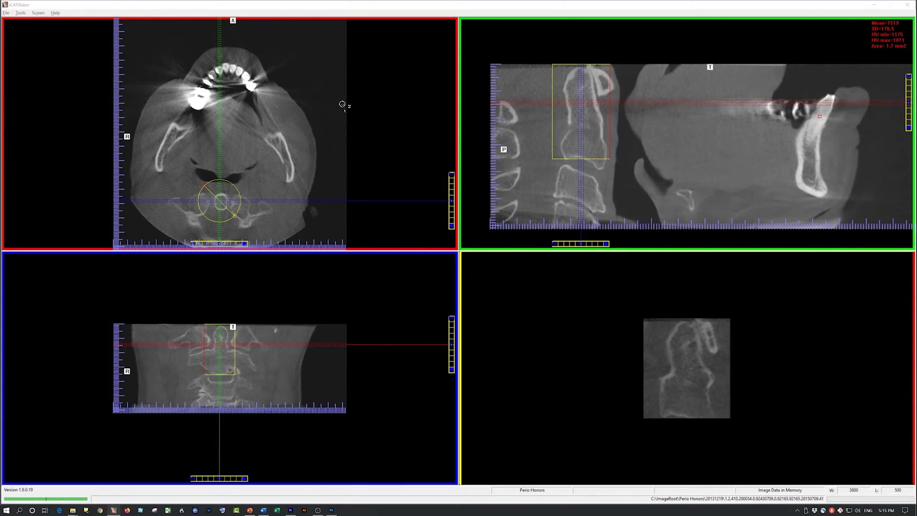
right_click(343, 104)
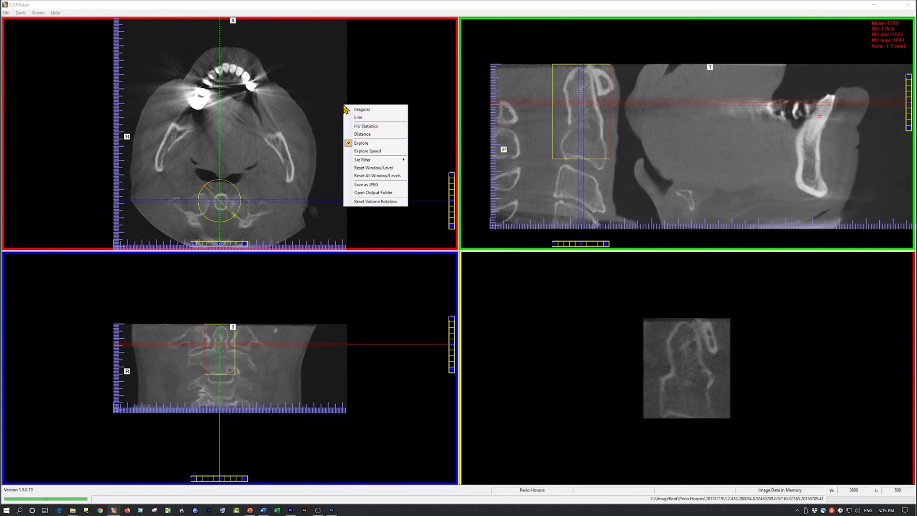
mouse_move(377, 160)
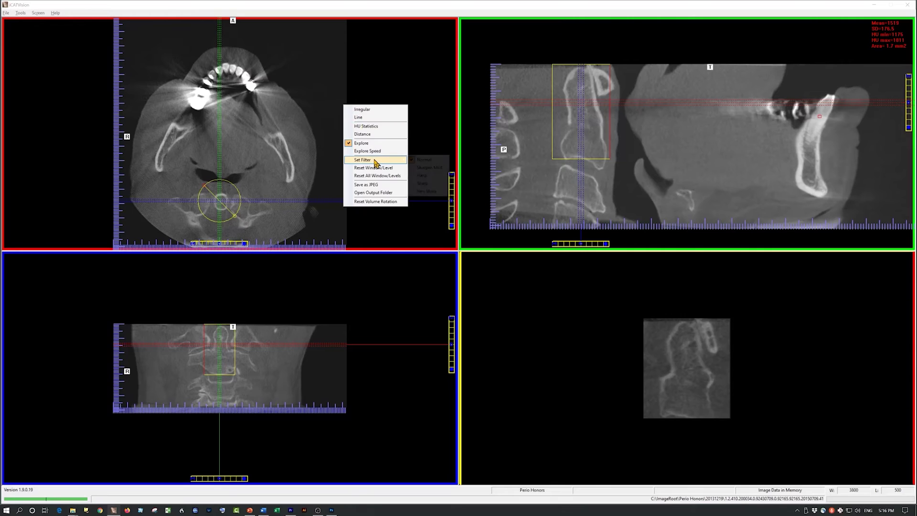
click(426, 192)
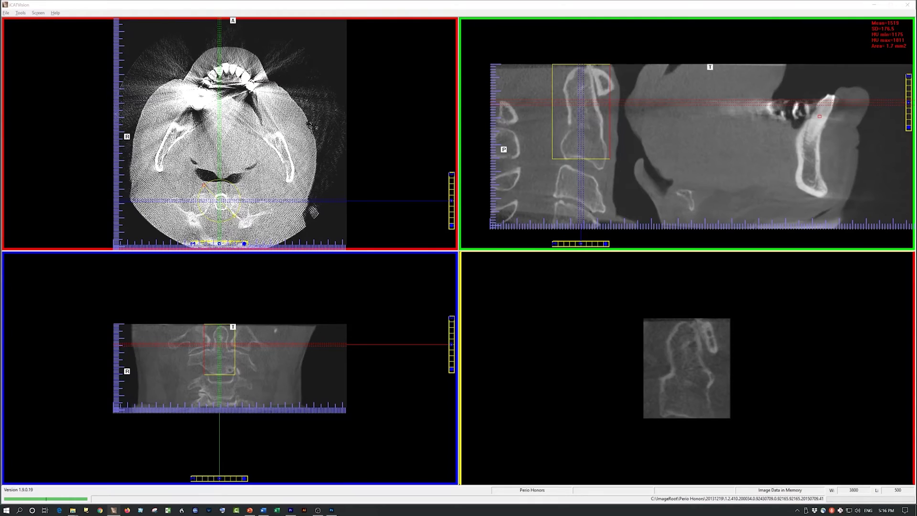
right_click(325, 113)
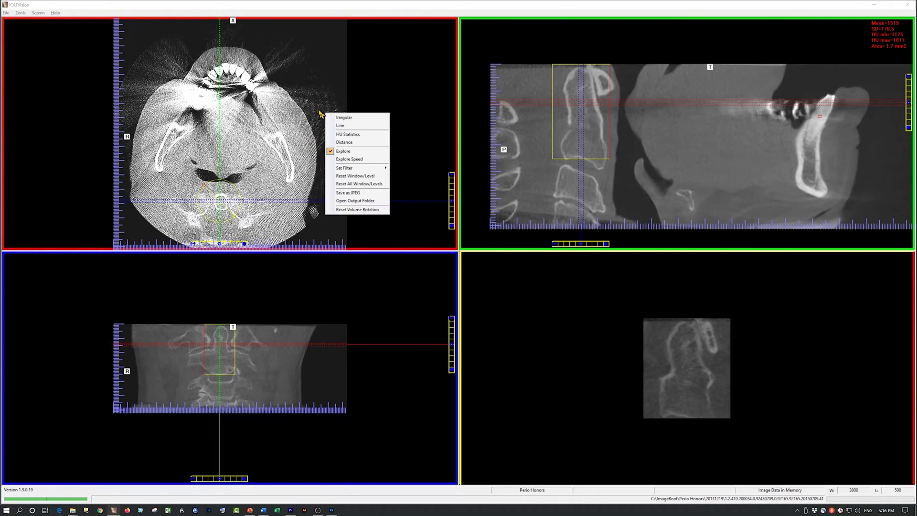
mouse_move(344, 168)
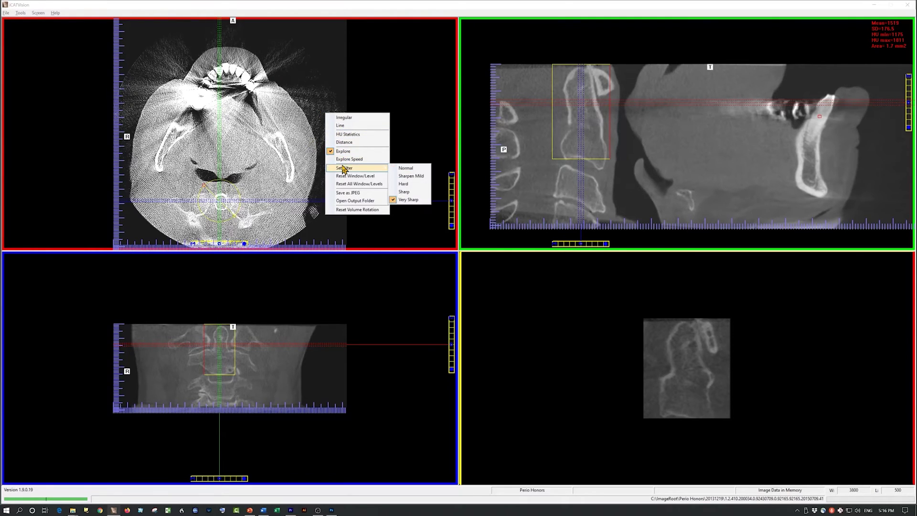
click(411, 176)
- Overbrighten the axial view by changing its window to 640 and level to -1000, and reset its window/level
right_click(402, 64)
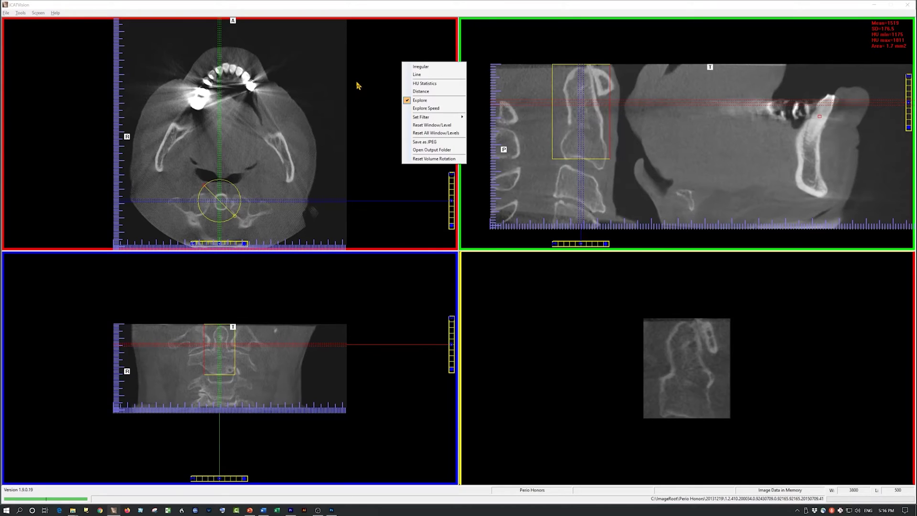
click(310, 130)
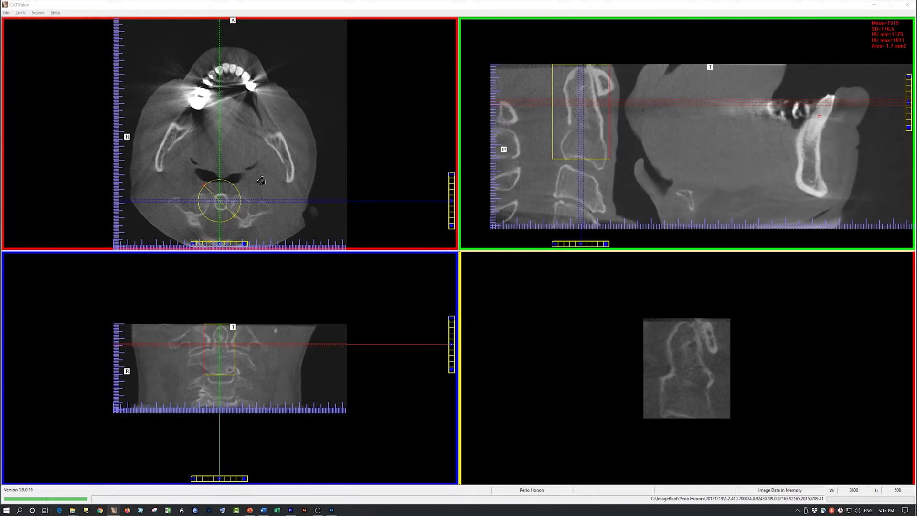
drag(260, 181, 342, 188)
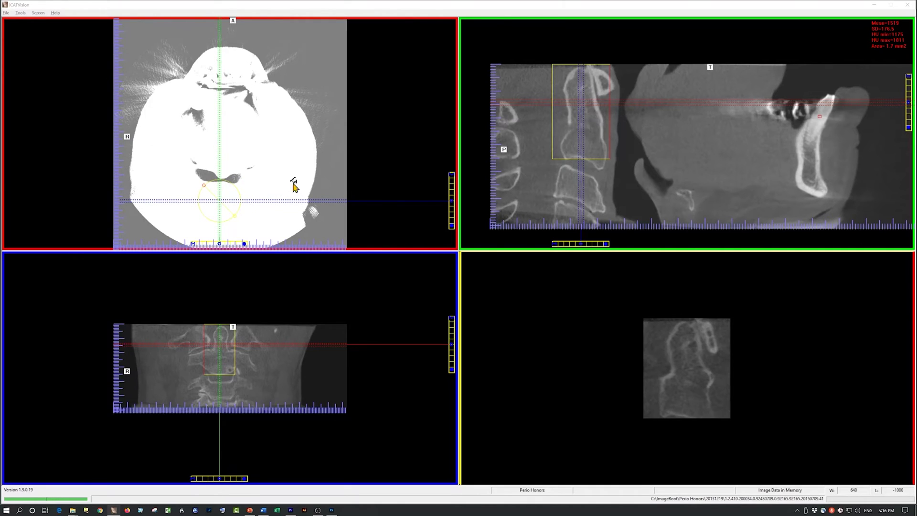
right_click(298, 100)
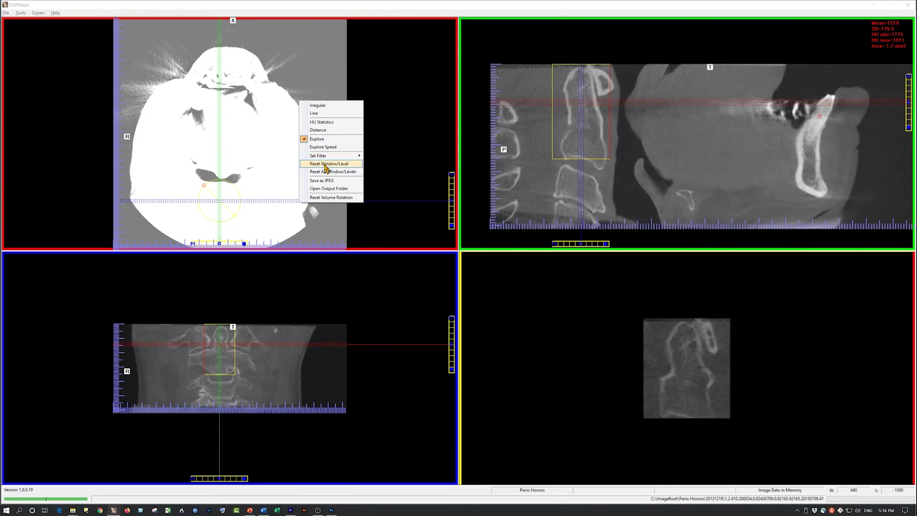
click(325, 164)
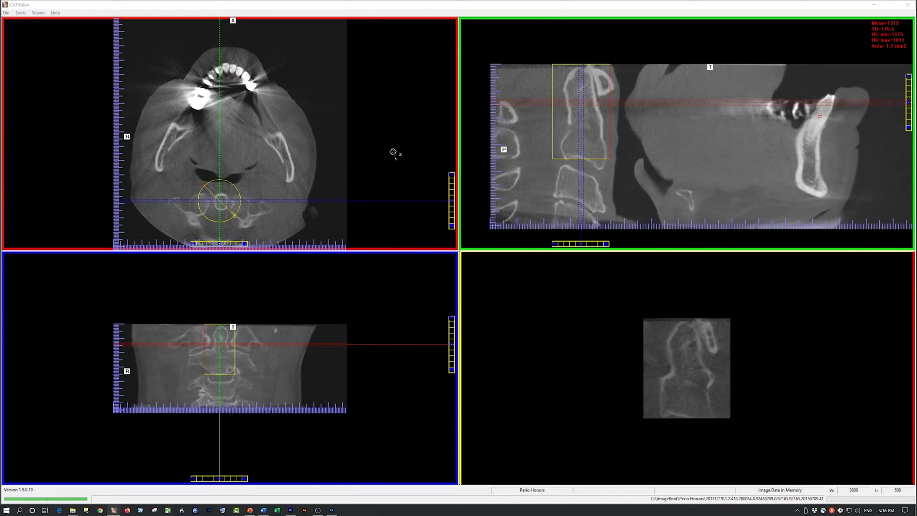
- Turn off Explore and save the axial view as a JPEG
right_click(381, 141)
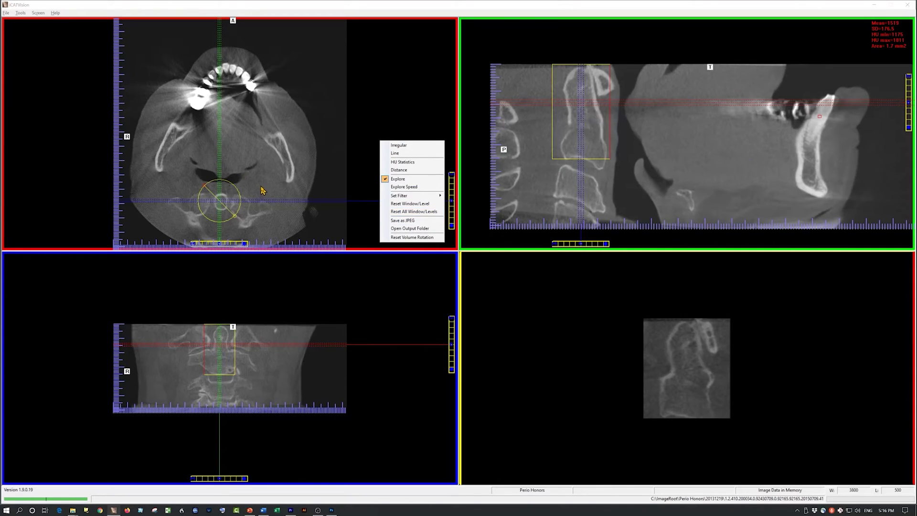
click(395, 220)
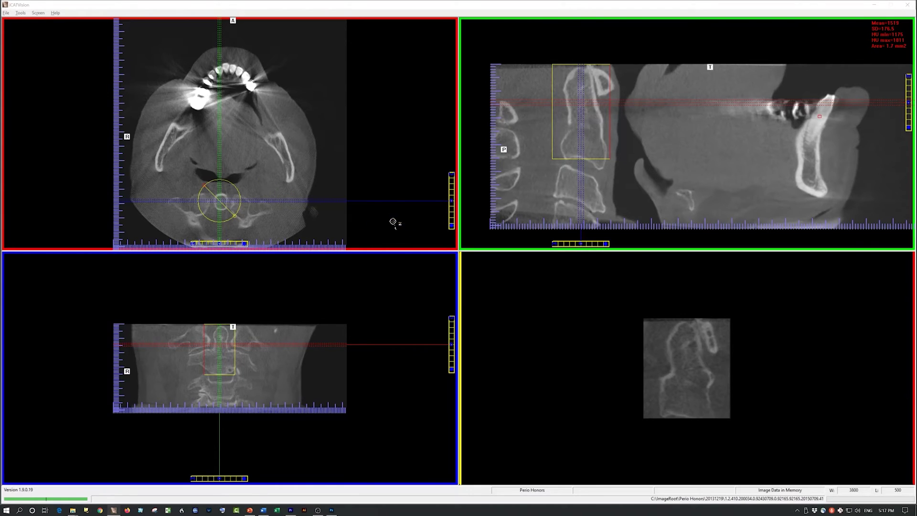
right_click(378, 96)
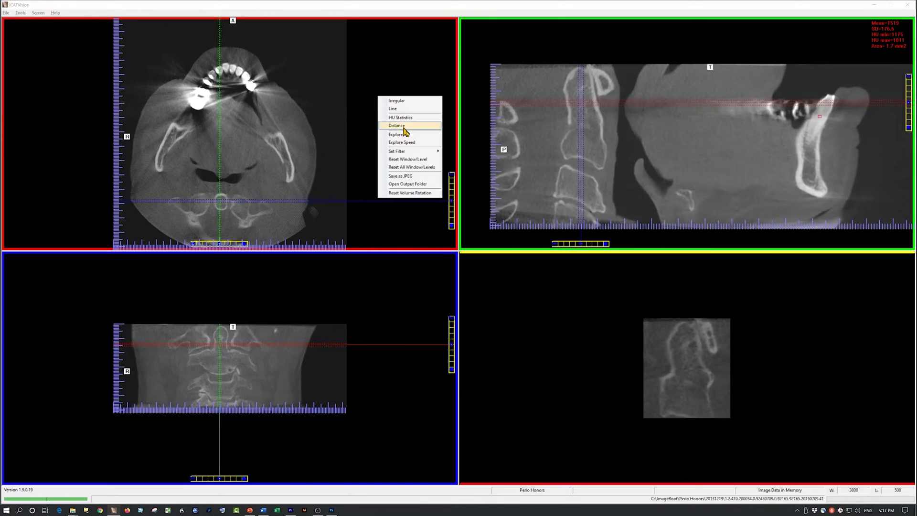
click(410, 176)
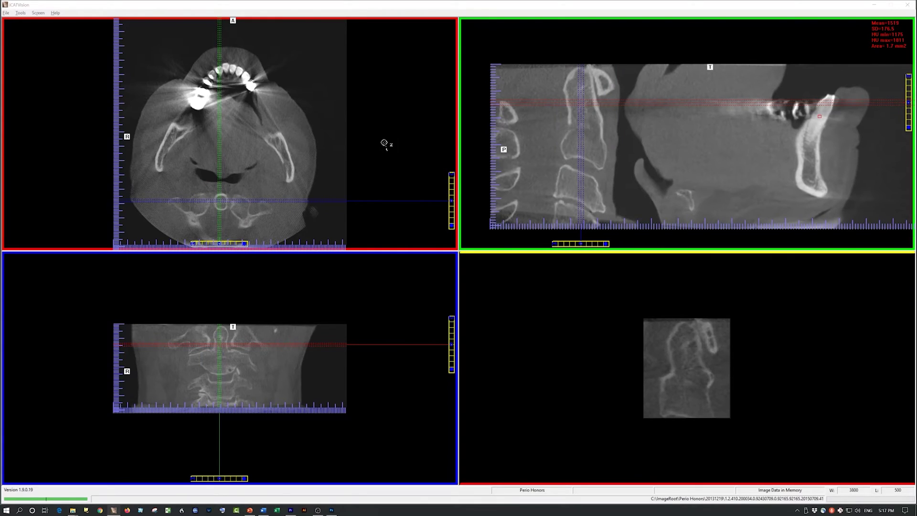
- Open the output folder that holds the saved JPEG images
right_click(385, 141)
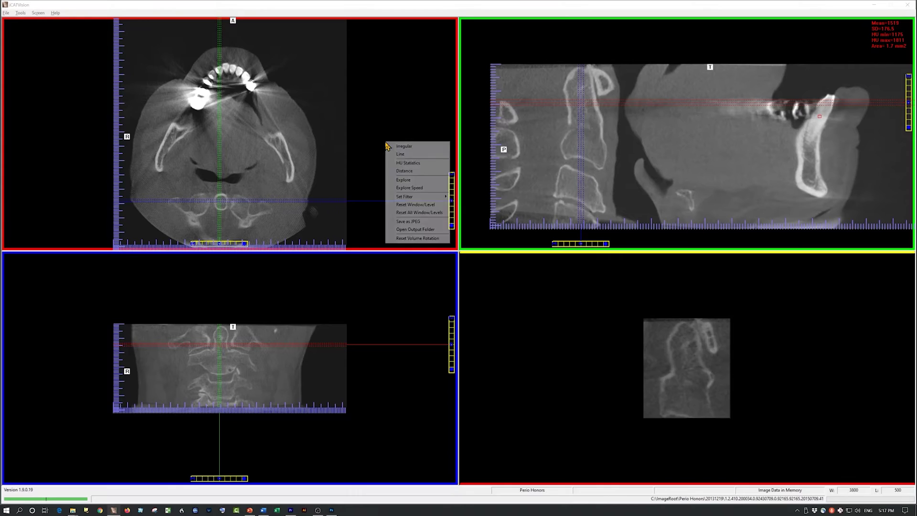
click(412, 230)
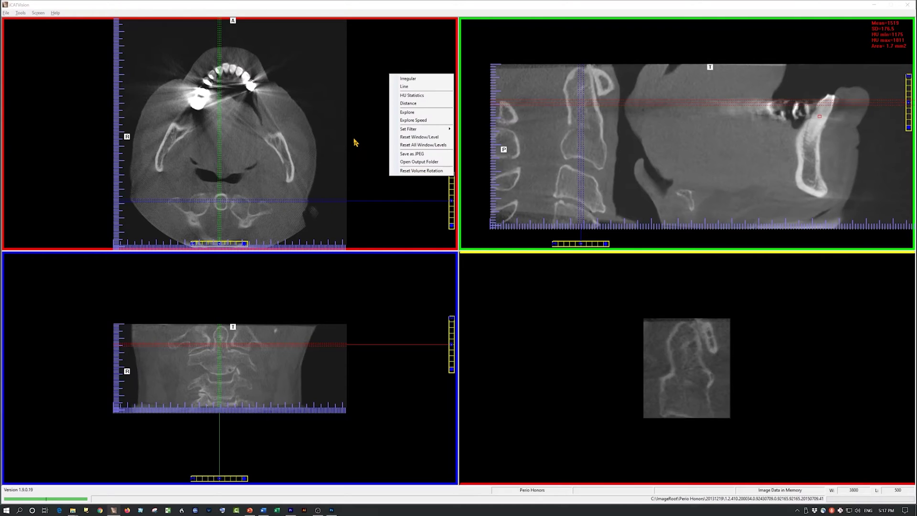
click(355, 142)
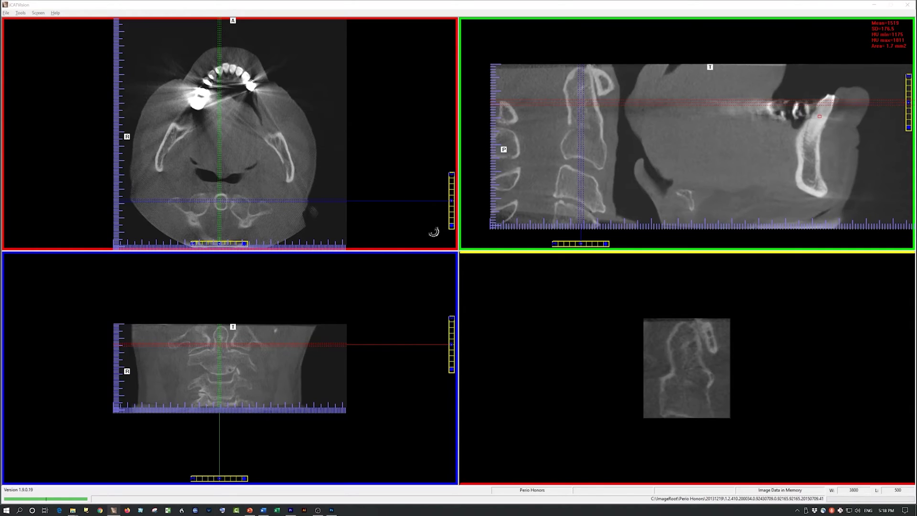
- Rotate the volume in the axial and sagittal views, and reset the volume rotation
drag(434, 232, 419, 241)
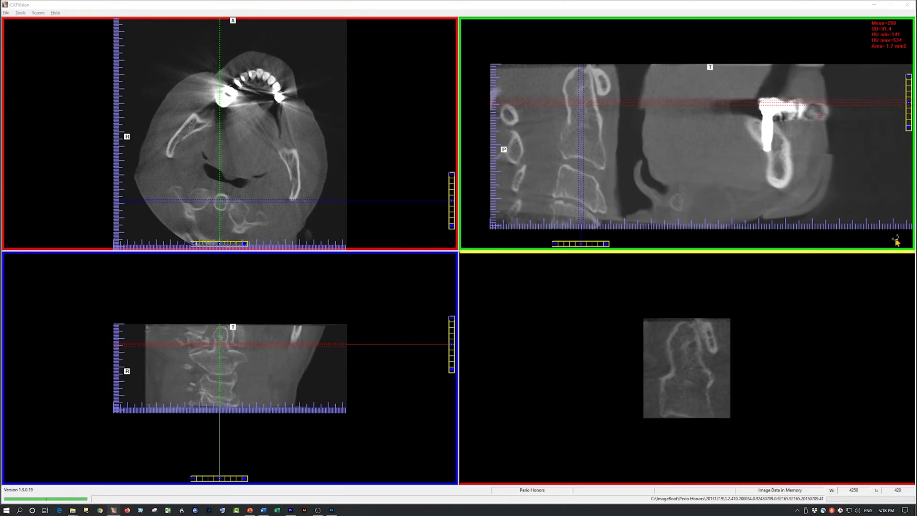
drag(897, 235, 889, 251)
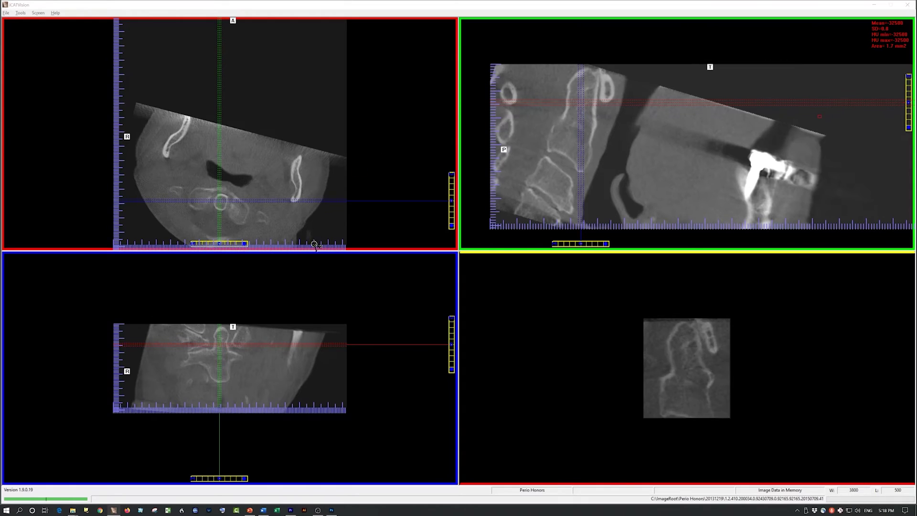
right_click(412, 129)
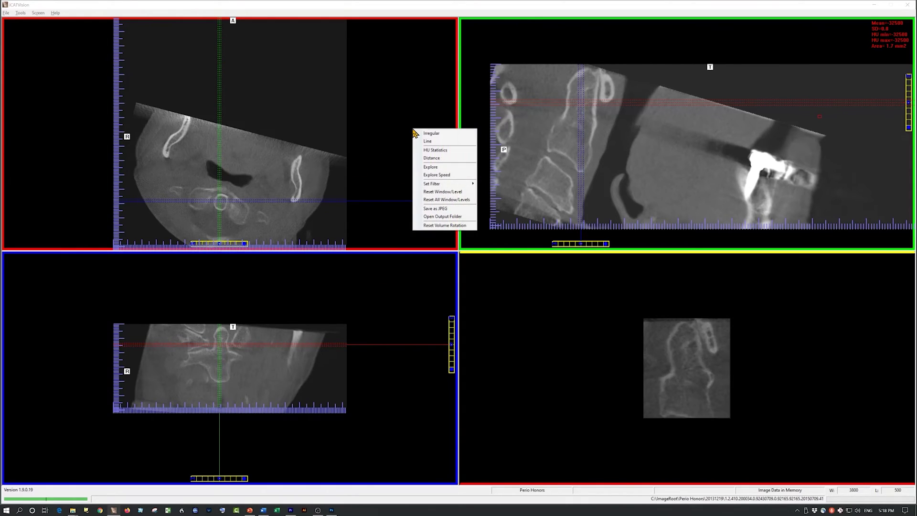
click(455, 226)
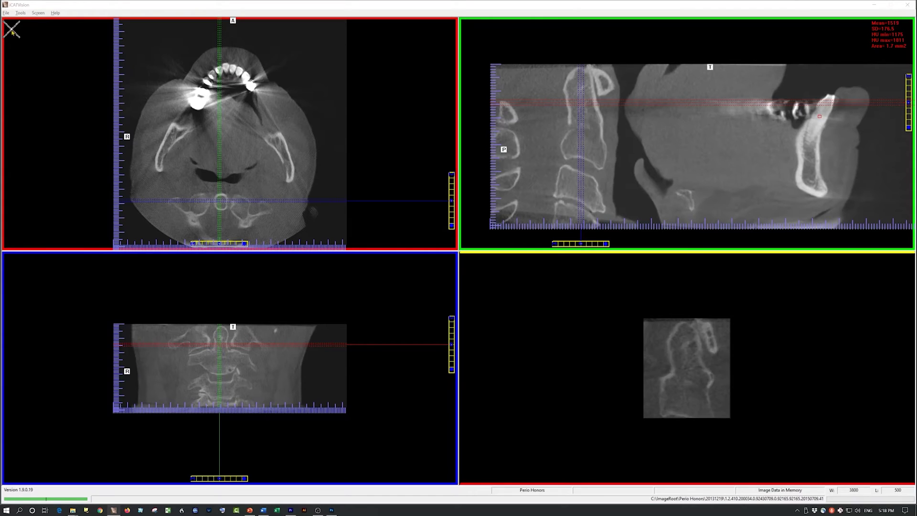
- Return to the Preview Screen and open the TMJ Screen from the axial volume-of-interest view
click(38, 13)
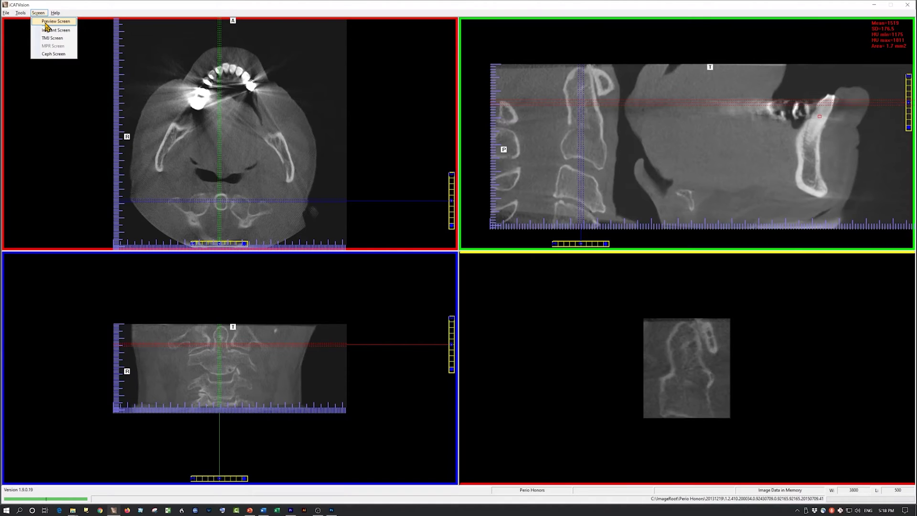
click(46, 22)
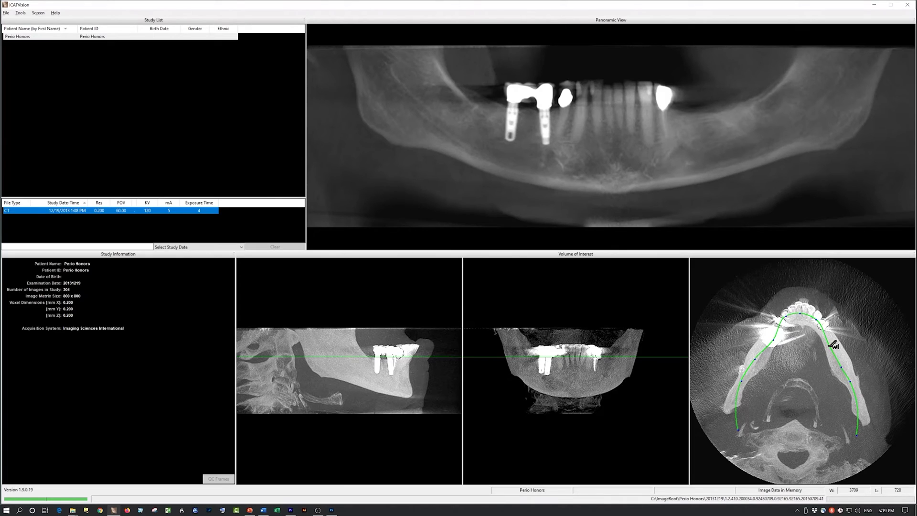
double_click(809, 367)
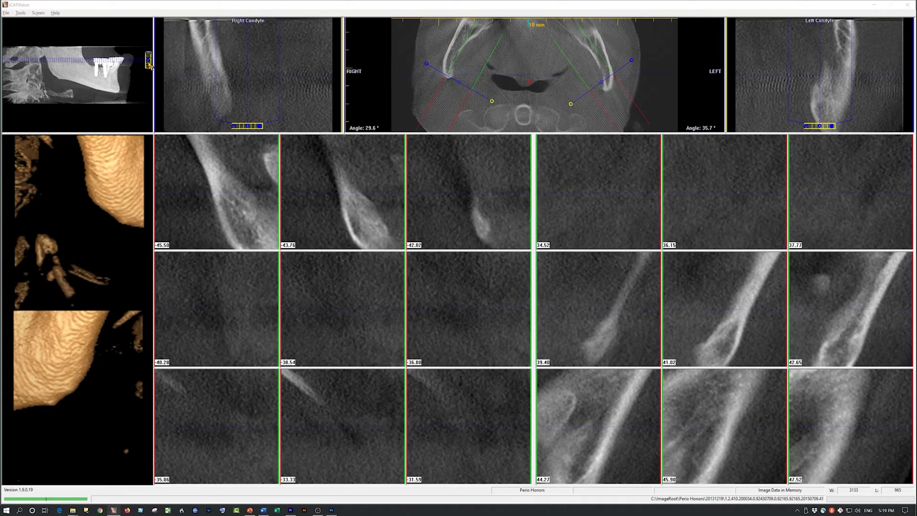
- Raise the TMJ axial slice and centre the right and left section guides over the posterior mandible on each side
drag(148, 61, 148, 55)
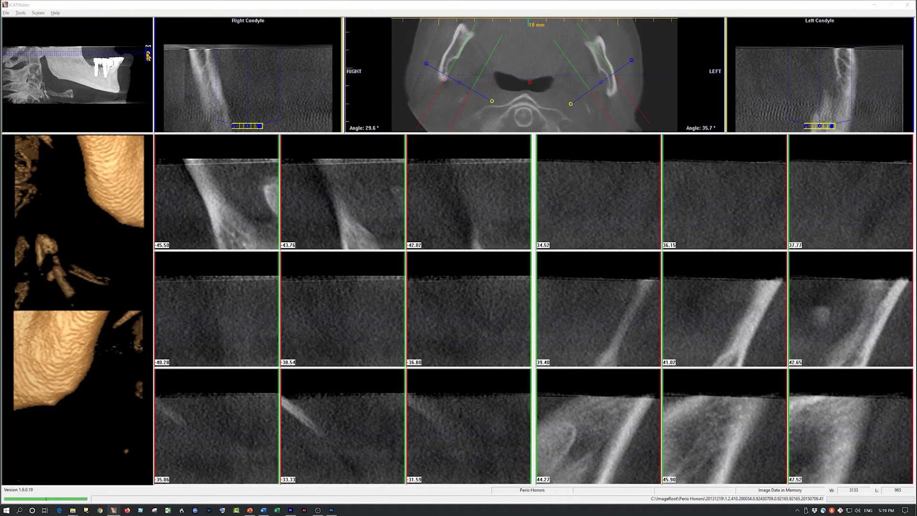
drag(458, 82, 443, 78)
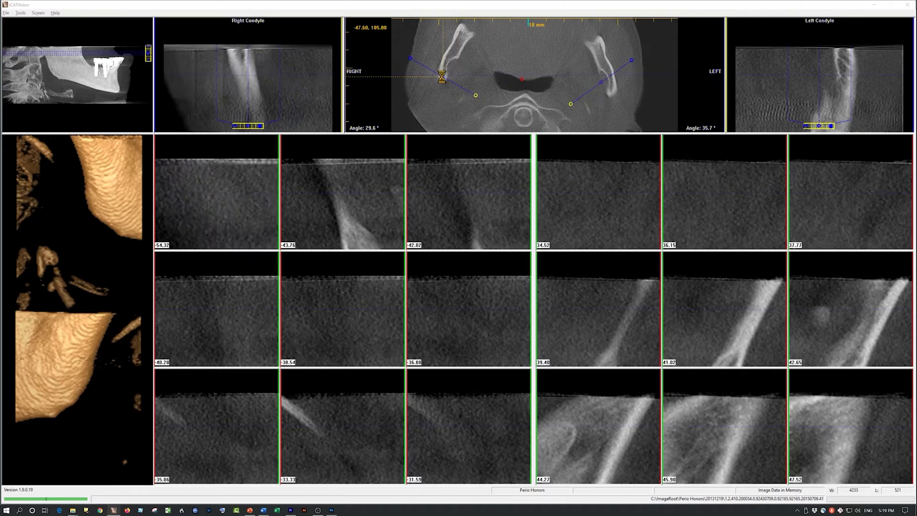
drag(601, 82, 614, 92)
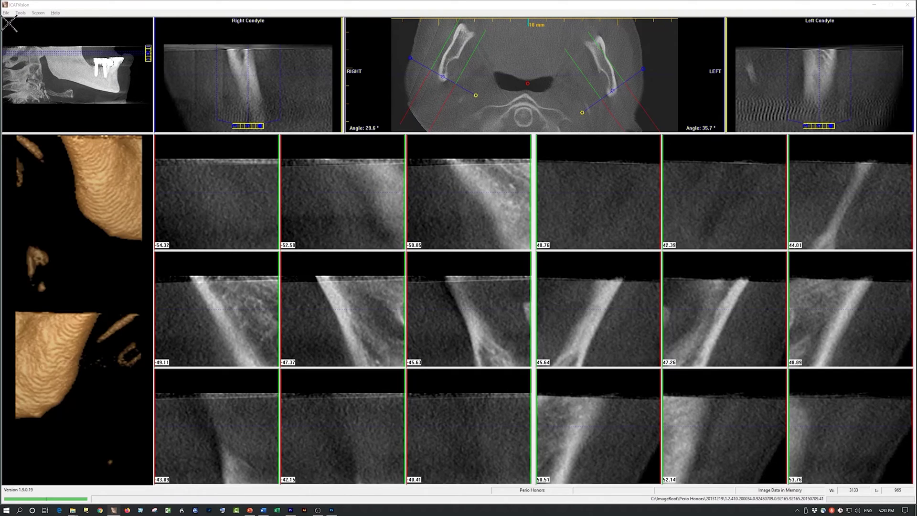
- Return to the Preview Screen and open the Implant Screen from the panoramic view
click(39, 13)
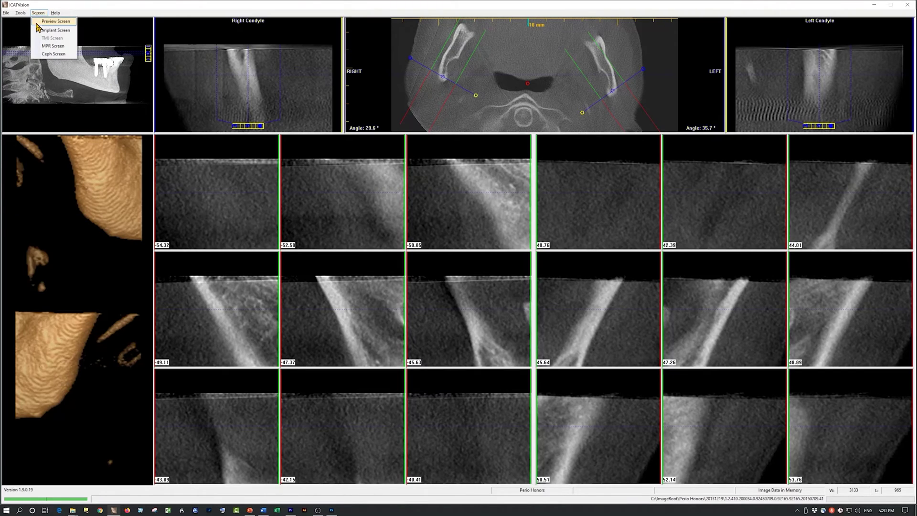
click(40, 22)
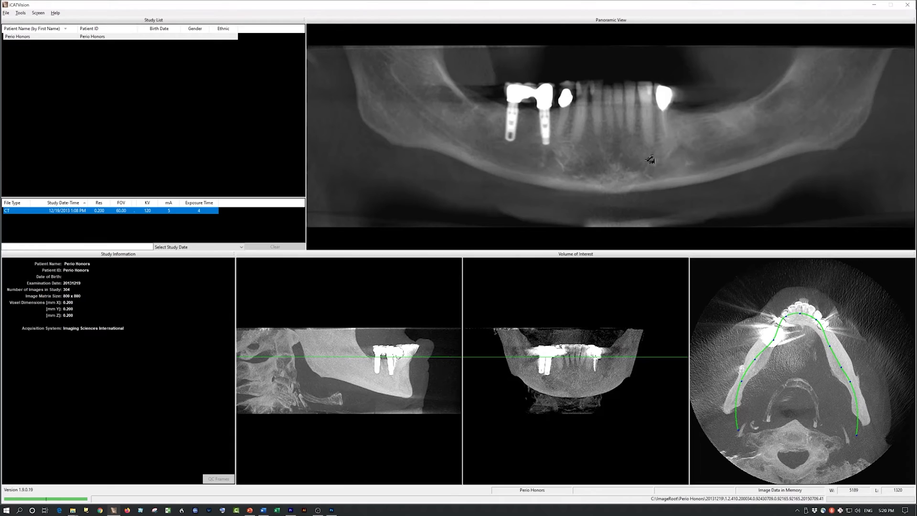
double_click(650, 170)
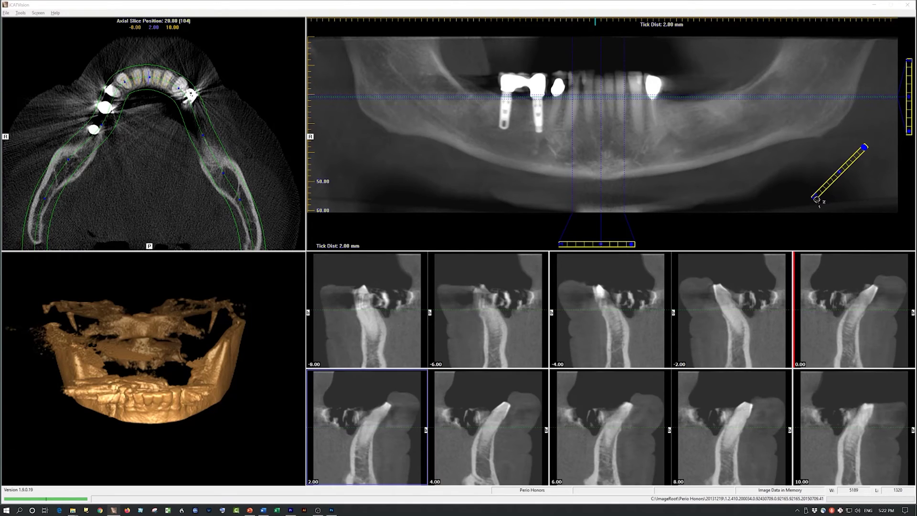
- Show the panoramic view as MIP and return it to the Radiograph display
right_click(816, 201)
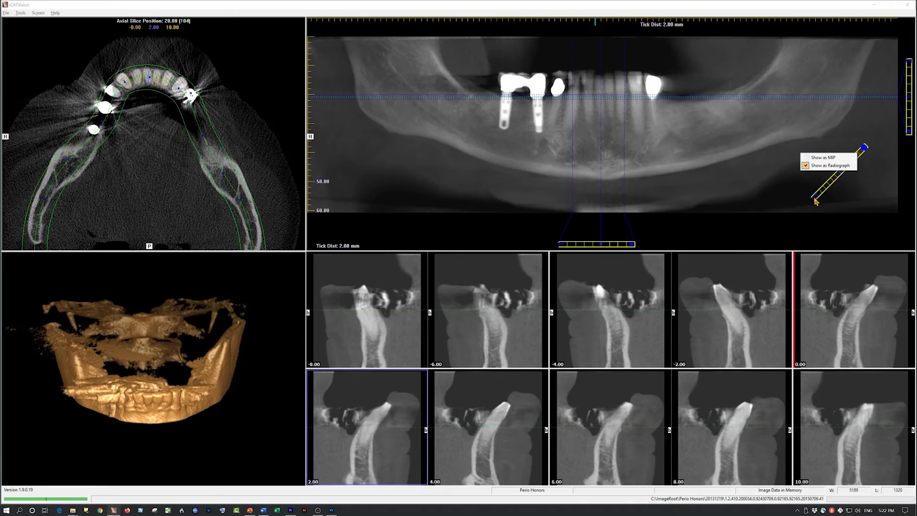
click(823, 158)
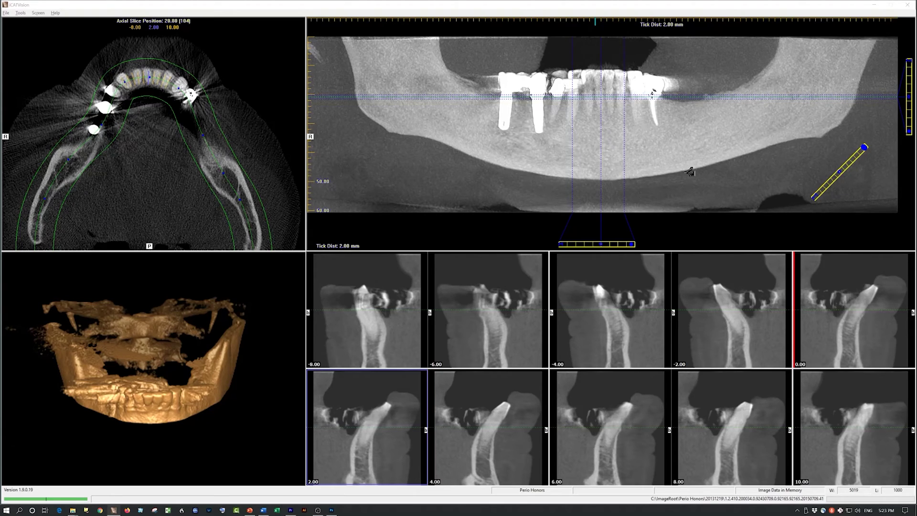
right_click(817, 203)
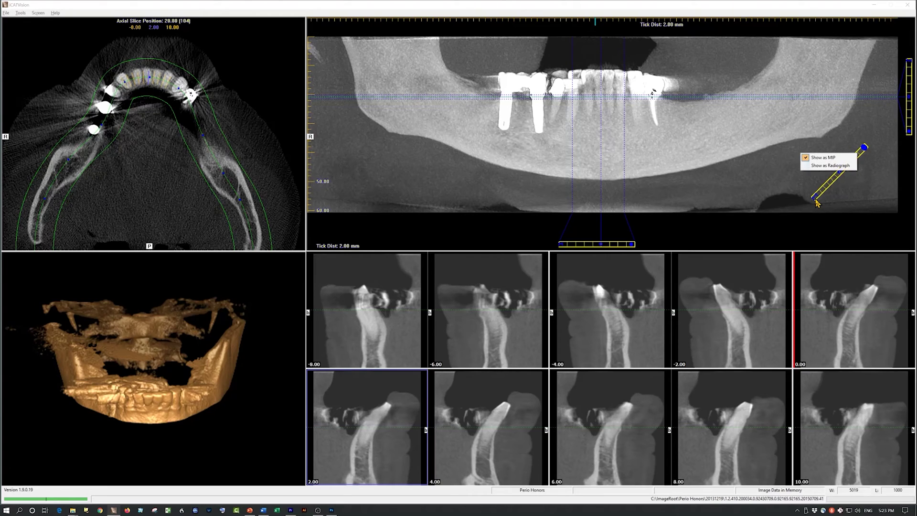
click(818, 166)
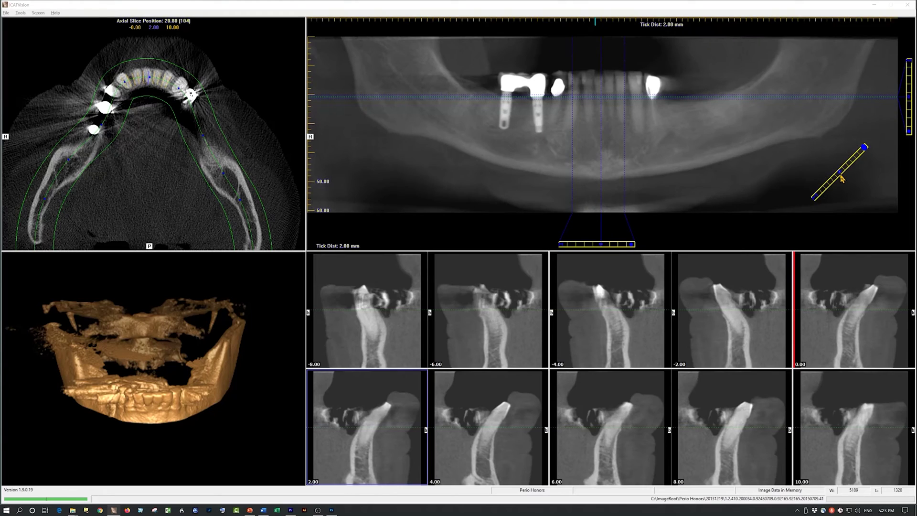
- Measure the distance across the panoramic trough behind the crowned tooth on the axial view and check the panoramic thickness
click(865, 149)
right_click(247, 46)
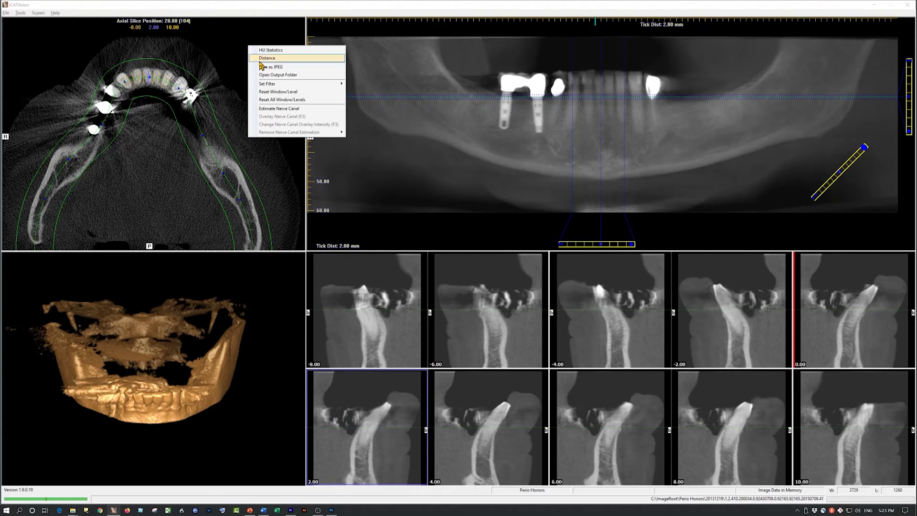
click(262, 59)
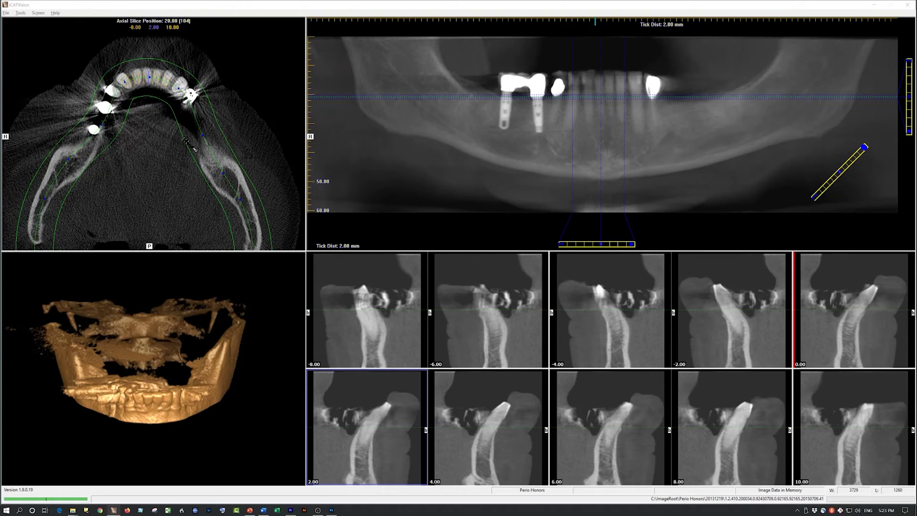
drag(184, 140, 219, 126)
click(865, 149)
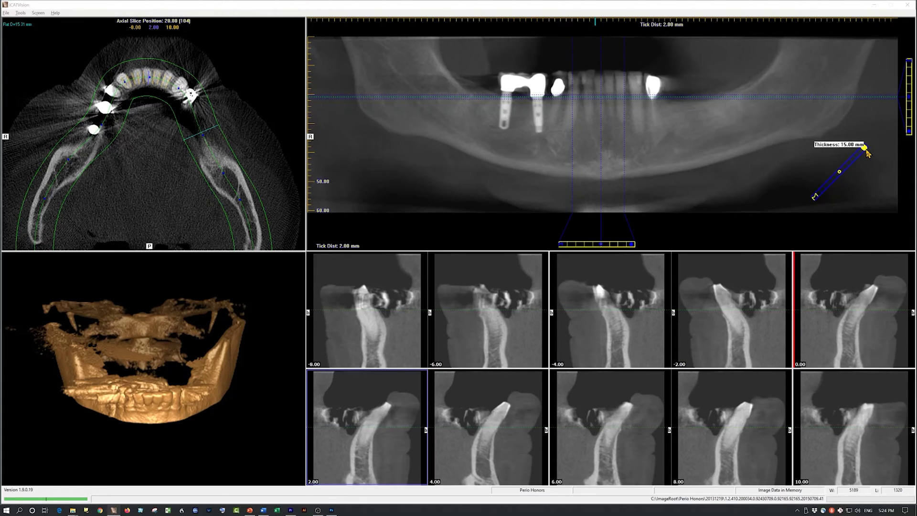
- Widen the panoramic trough, narrow it to a thin slice, and restore its original thickness
drag(867, 152, 895, 106)
drag(896, 106, 896, 106)
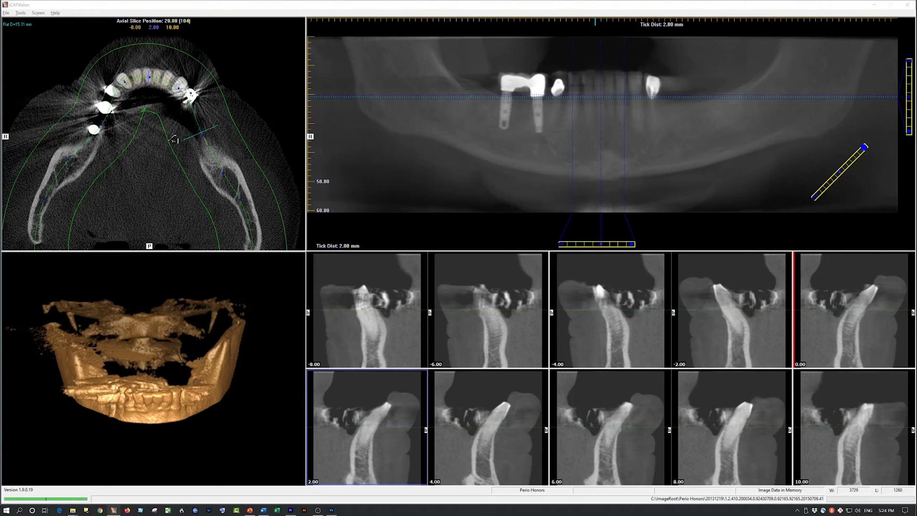
drag(865, 151, 769, 251)
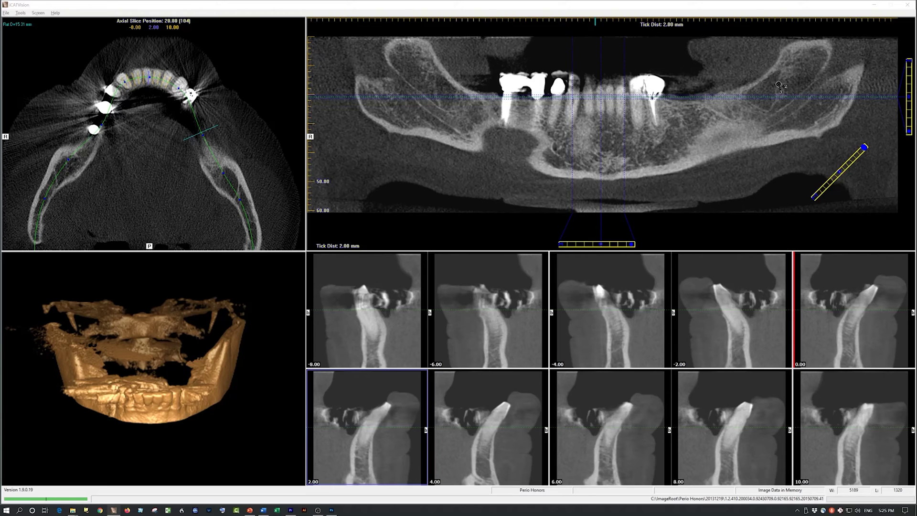
click(865, 150)
drag(865, 149, 901, 94)
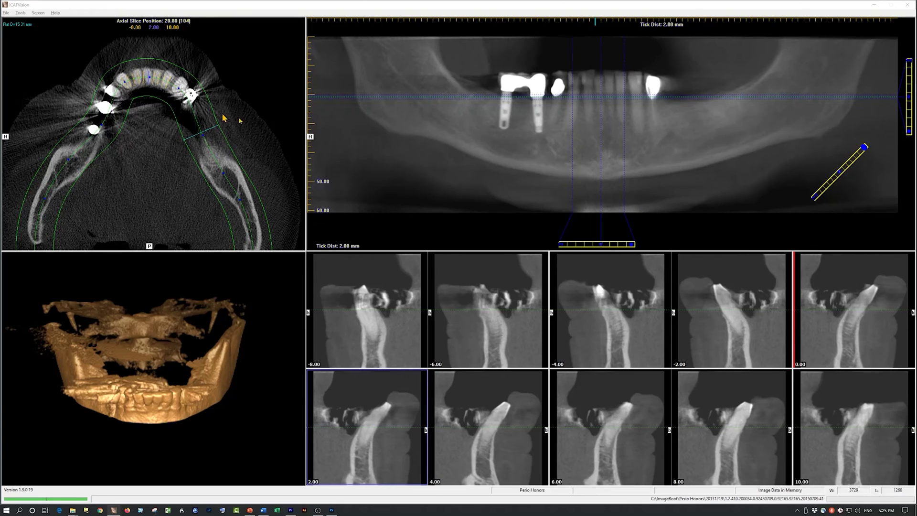
- Shift the panoramic trough outward and inward from the dental arch, and recentre it on the mandible
click(841, 175)
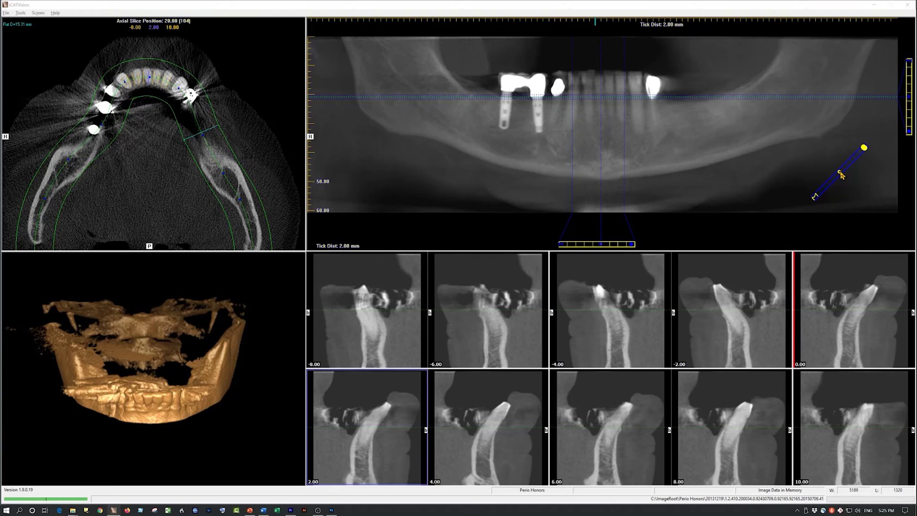
mouse_move(842, 170)
mouse_down()
mouse_move(806, 198)
mouse_move(846, 154)
mouse_up()
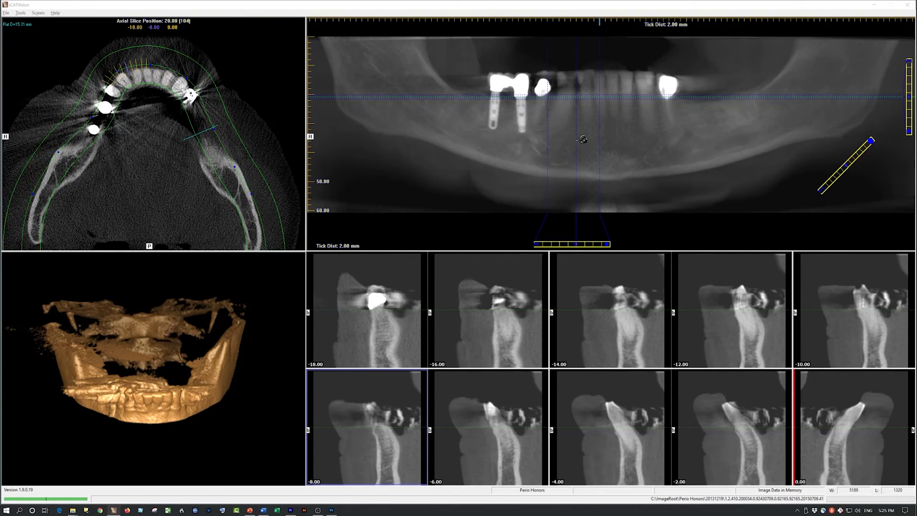
drag(847, 166, 810, 207)
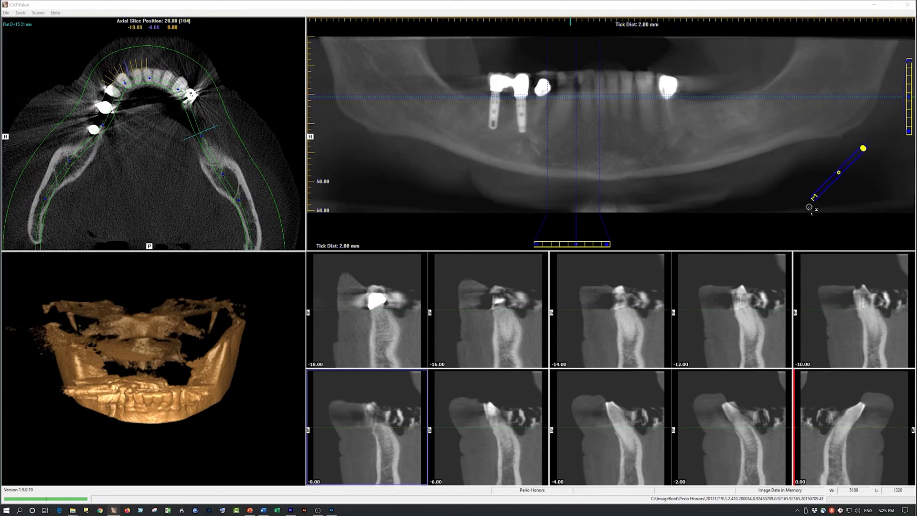
drag(853, 152, 839, 170)
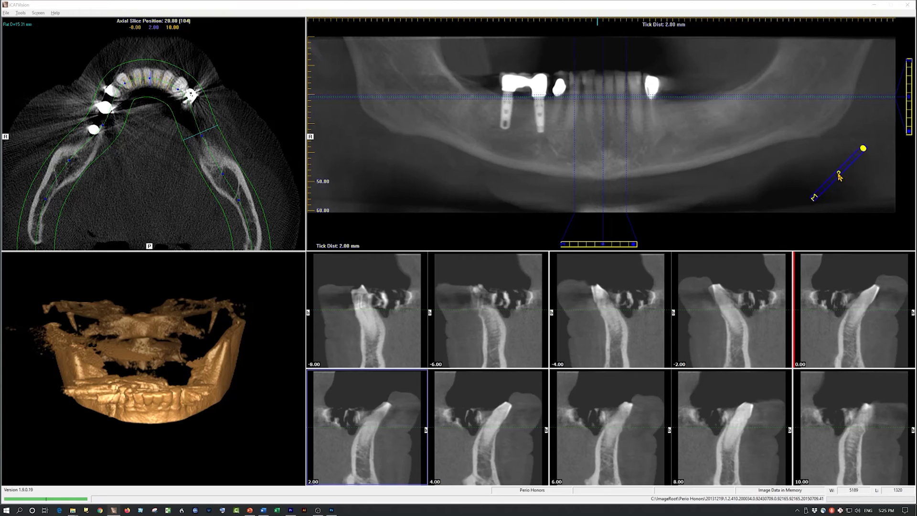
drag(838, 177, 835, 186)
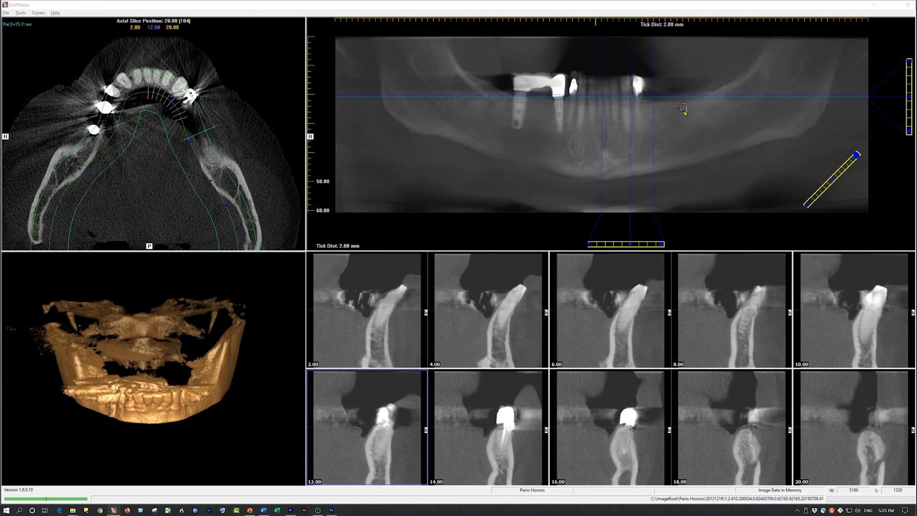
drag(833, 183, 856, 140)
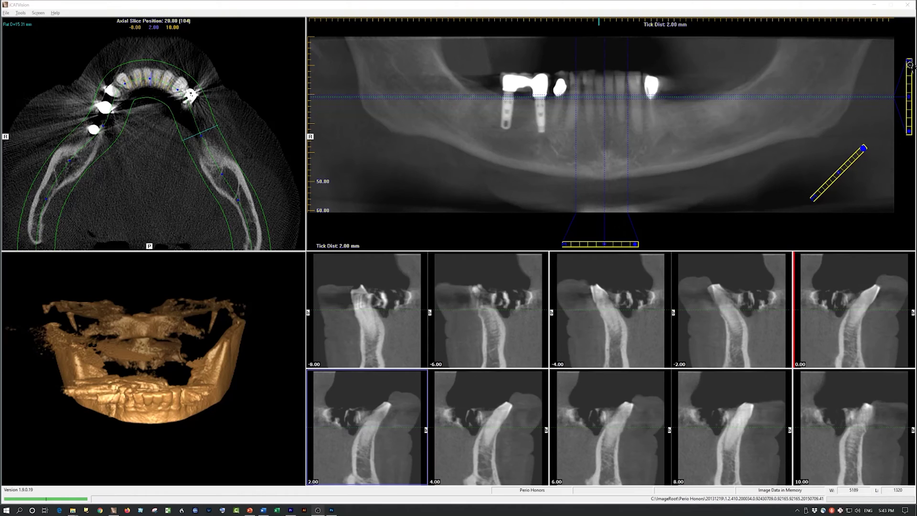
- Show the axial view as MIP and return it to the Radiograph display
right_click(891, 44)
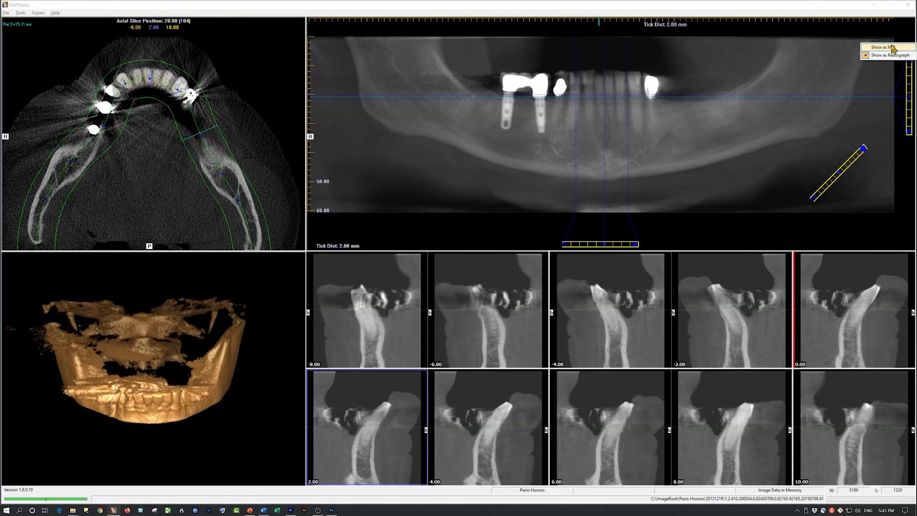
click(891, 48)
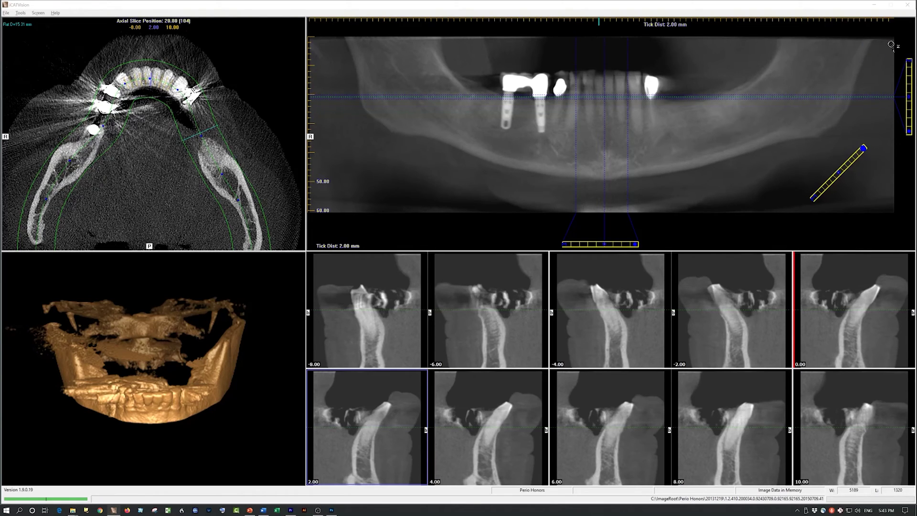
right_click(906, 65)
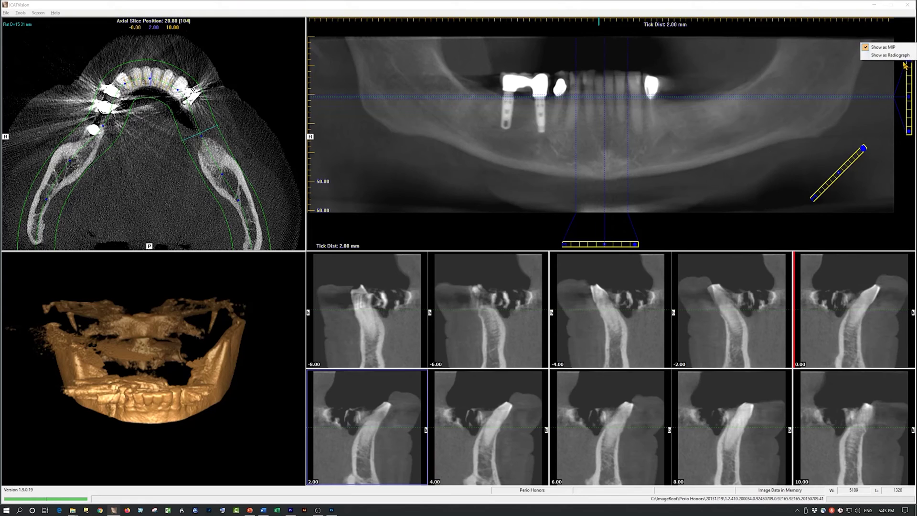
click(897, 56)
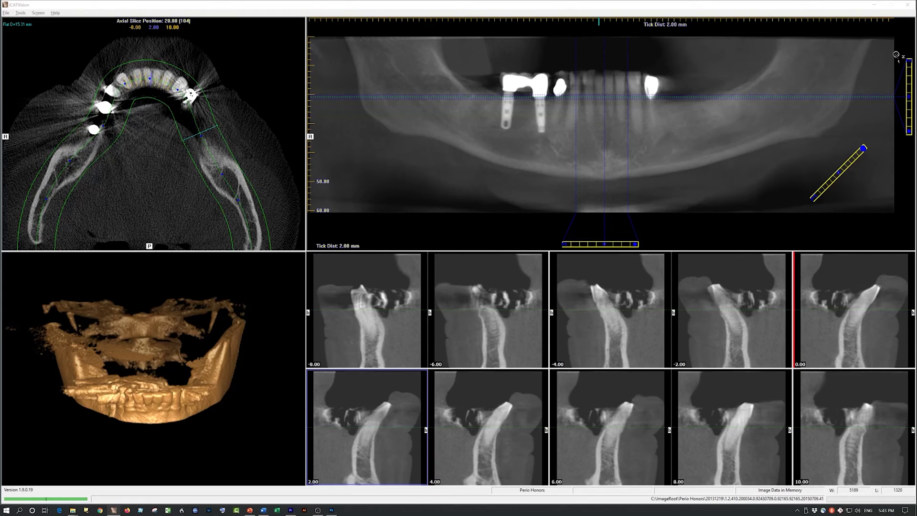
- Lower the axial slice to slice 154, below the tooth crowns
click(909, 102)
mouse_move(910, 102)
mouse_down()
mouse_move(909, 128)
mouse_move(906, 92)
mouse_move(903, 118)
mouse_up()
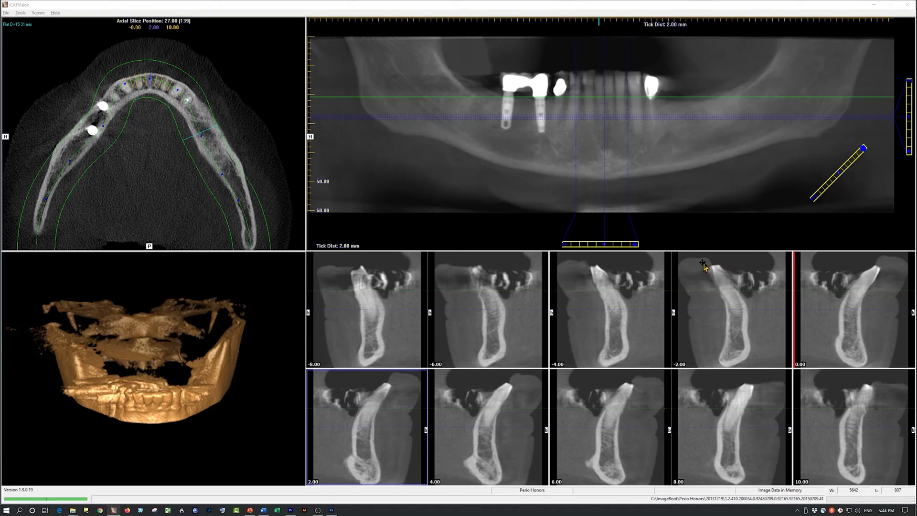
drag(684, 266, 732, 301)
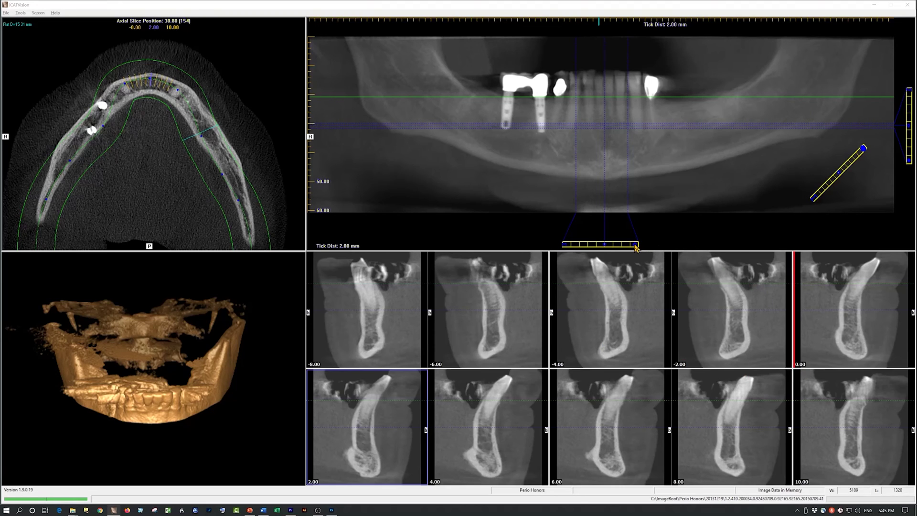
- Reduce the cross-section spacing to 0.20 mm and move the cross-sections along the arch to cover -8.80 to -7.00
click(636, 245)
click(636, 245)
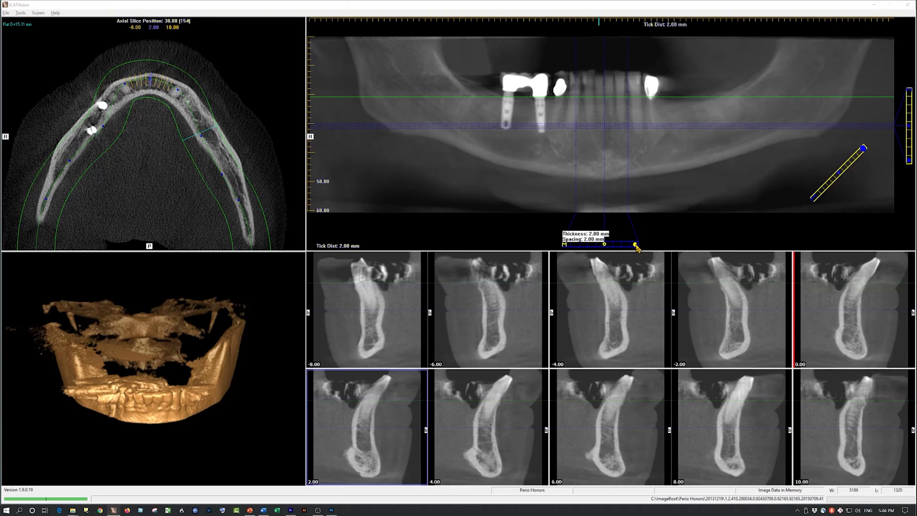
drag(625, 239, 616, 241)
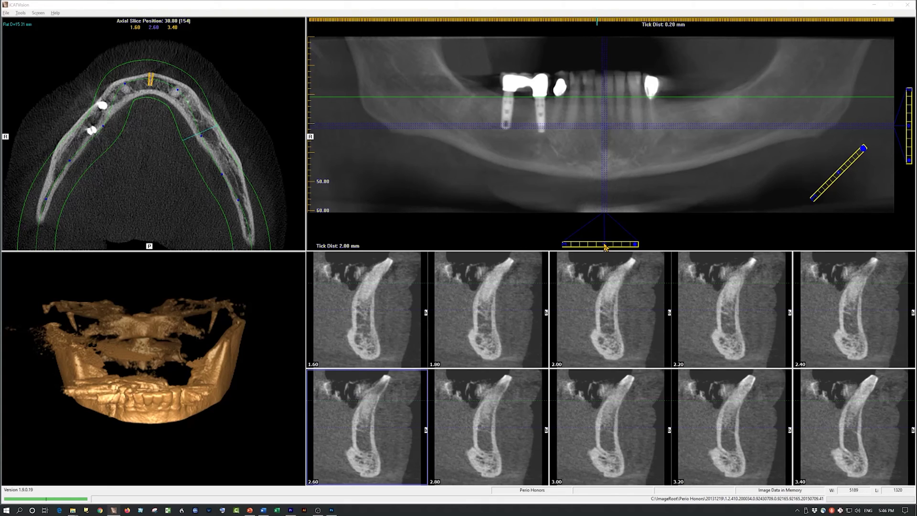
drag(605, 246, 601, 246)
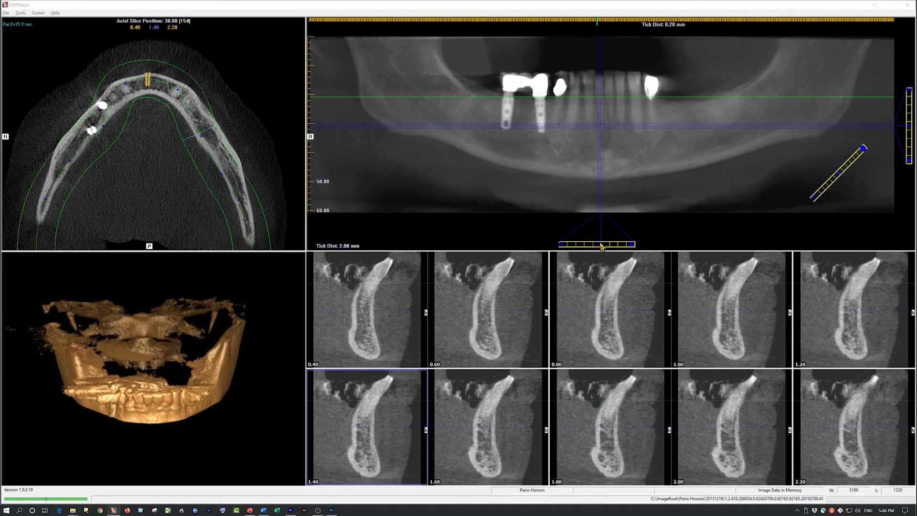
drag(602, 247, 574, 236)
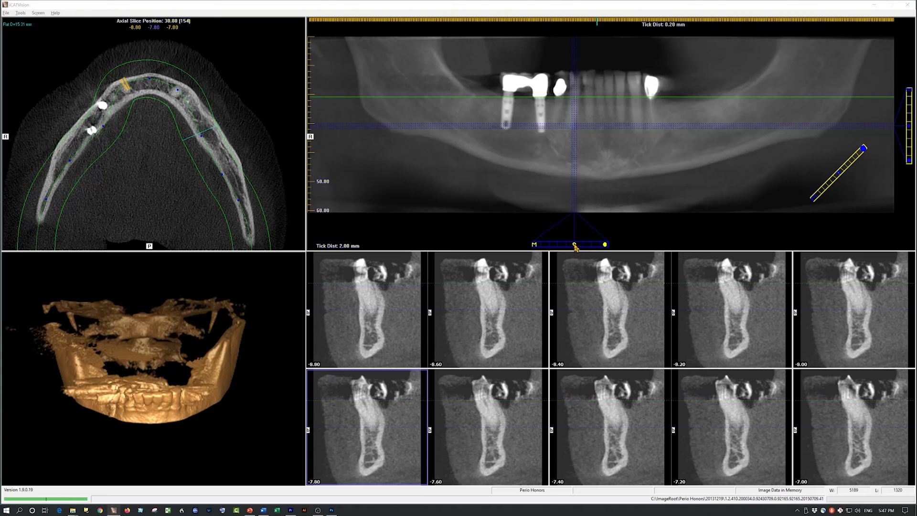
- Examine the cross-sections at the crowned tooth on the patient's left, and from the anterior right implant across the front teeth to 8.40
drag(574, 245, 654, 248)
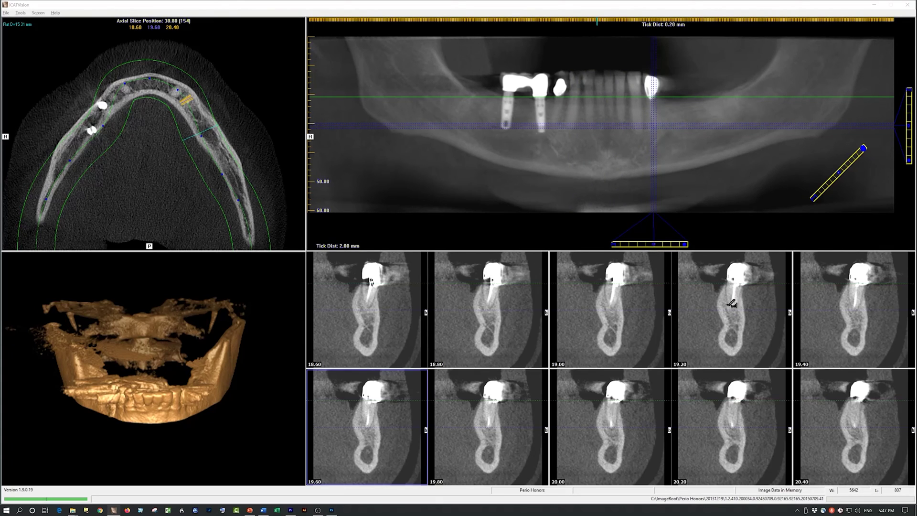
drag(653, 247, 539, 204)
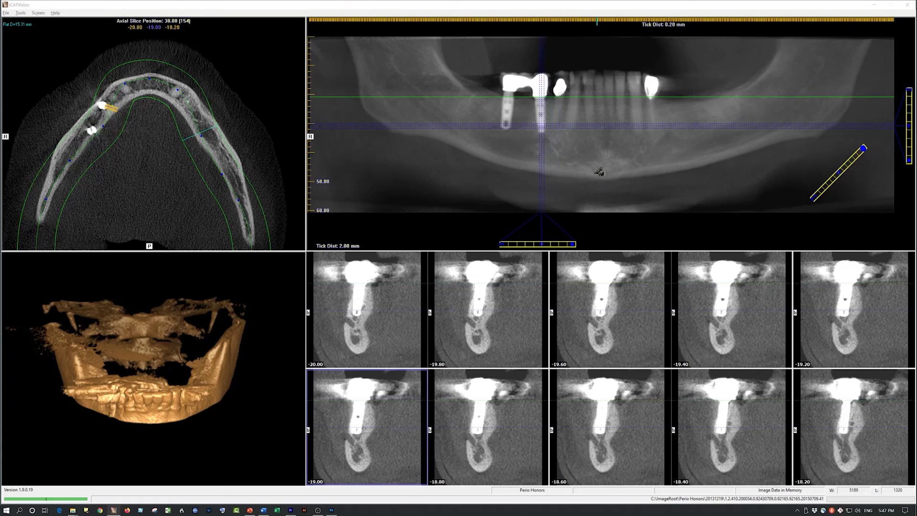
scroll(602, 173, down, 11)
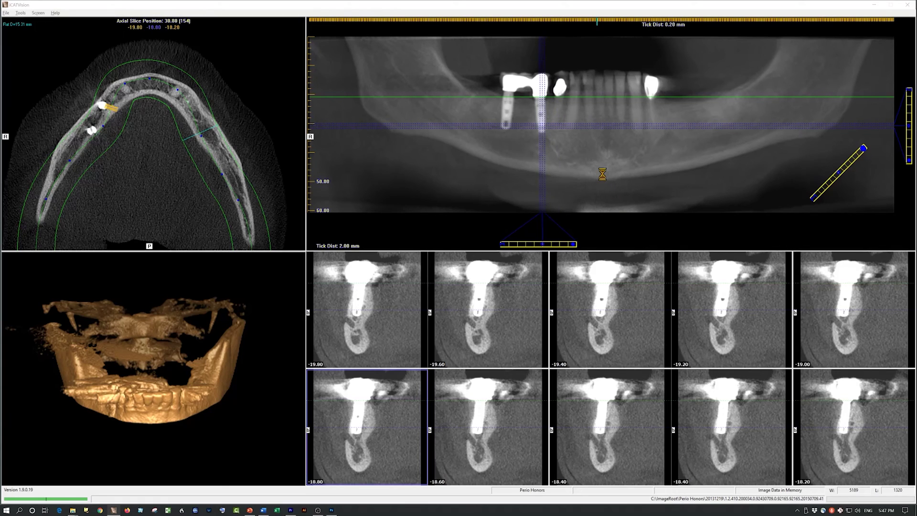
scroll(603, 174, down, 13)
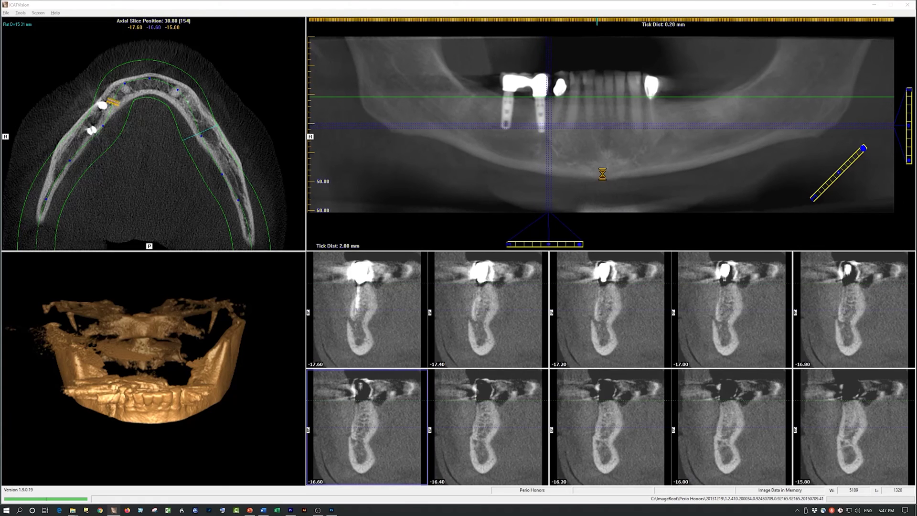
scroll(602, 174, down, 16)
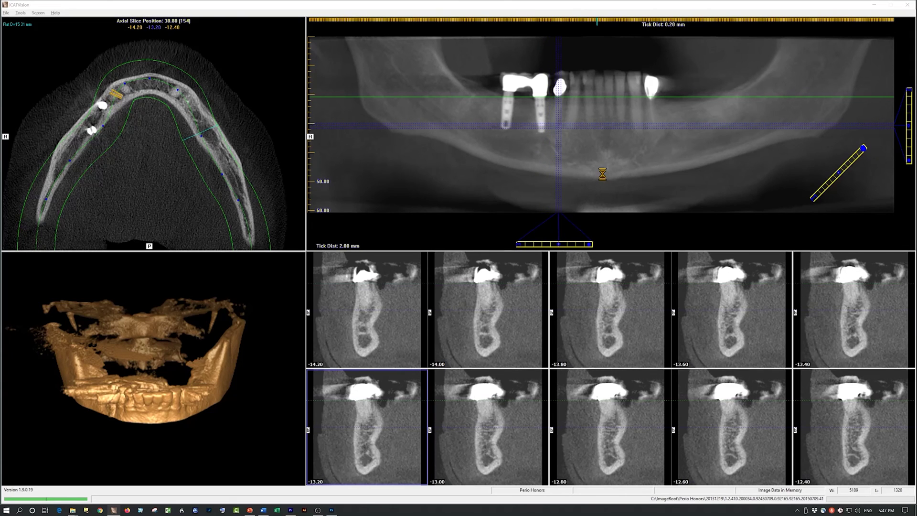
scroll(602, 174, down, 18)
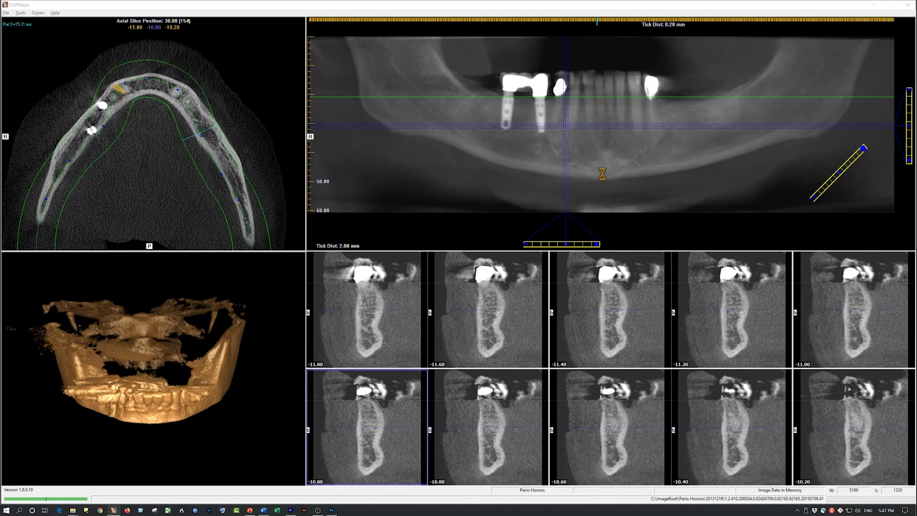
scroll(602, 173, down, 19)
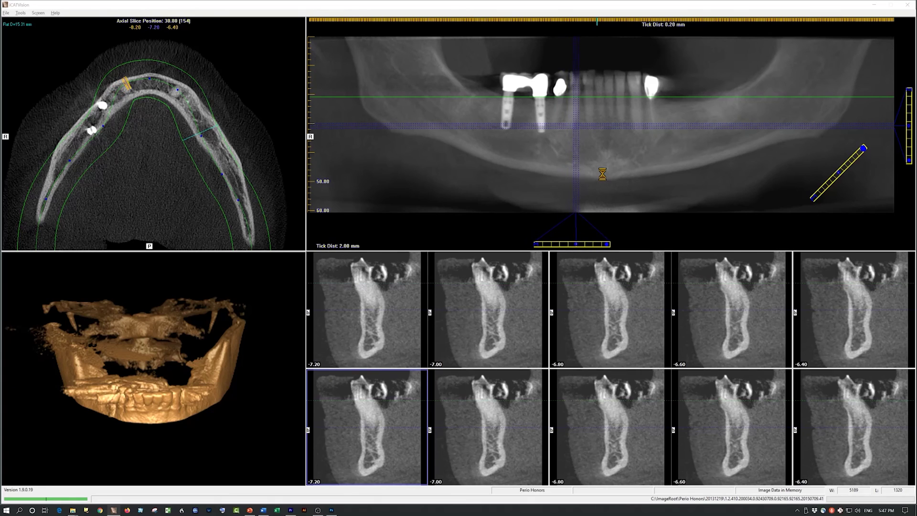
scroll(603, 174, down, 3)
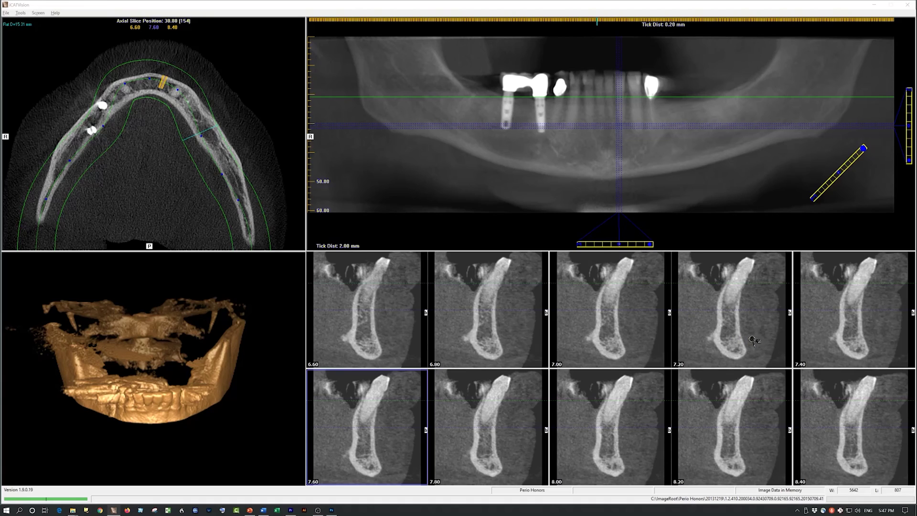
- Show the cross-sections in the 7 x 3 display format and return them to 5 x 2
right_click(718, 275)
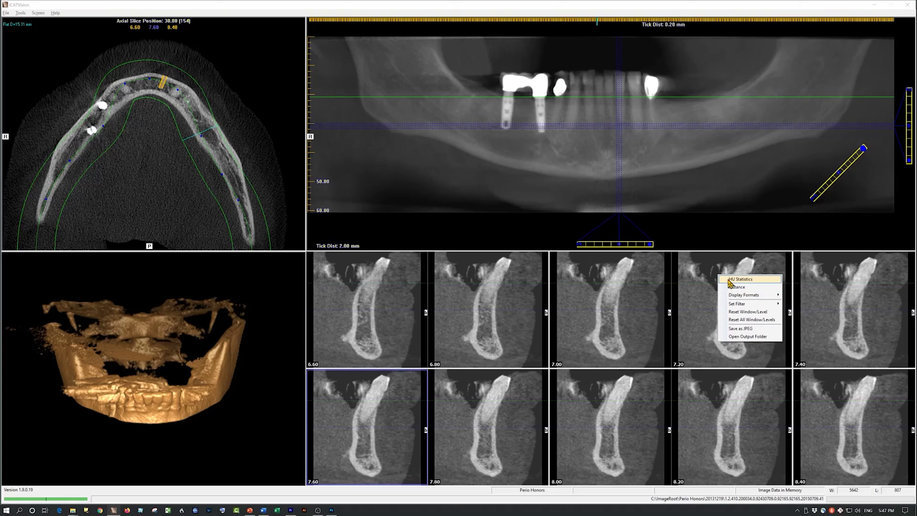
mouse_move(725, 296)
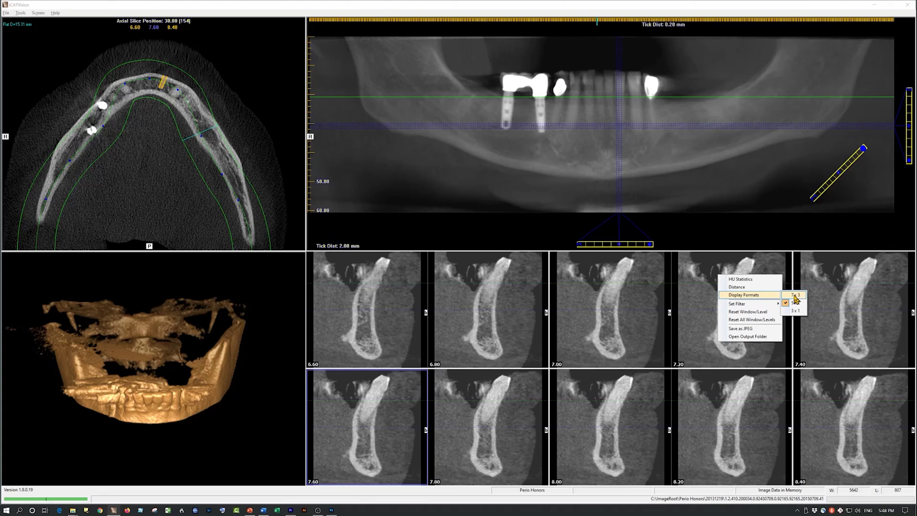
click(795, 295)
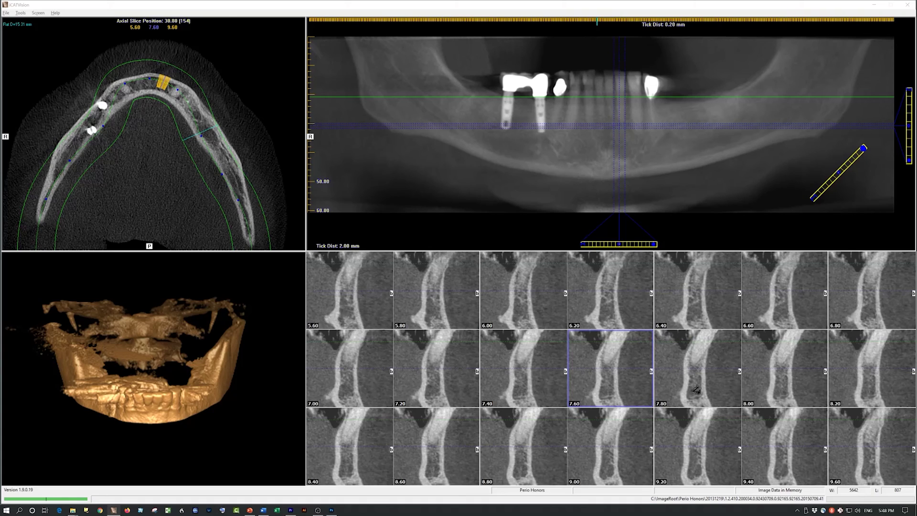
right_click(709, 273)
mouse_move(735, 295)
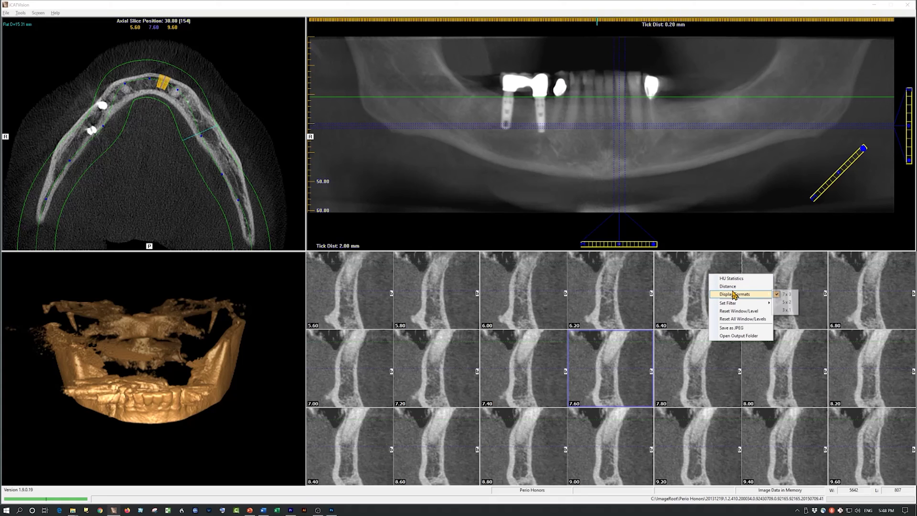
click(786, 303)
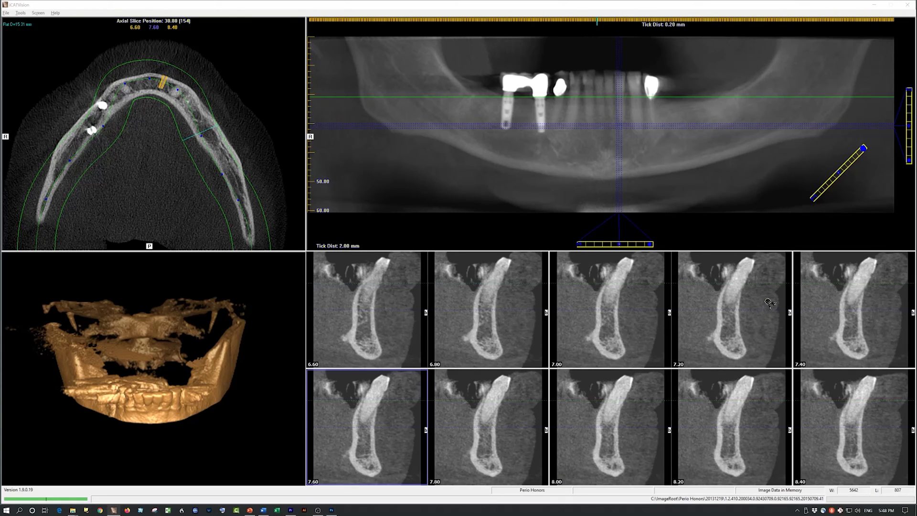
- Enlarge the cross-sections slightly and move them distal to the crowned left tooth to cover 30.80 to 32.60
drag(768, 302, 769, 329)
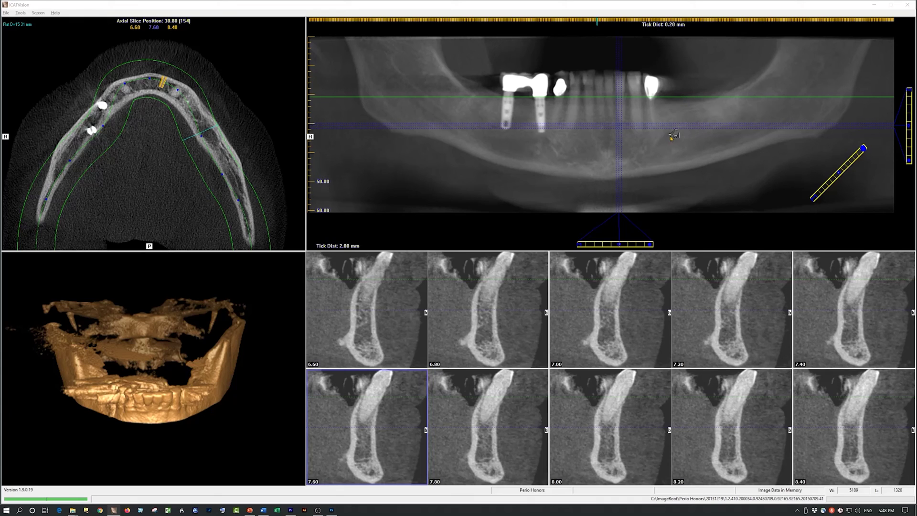
drag(620, 246, 669, 243)
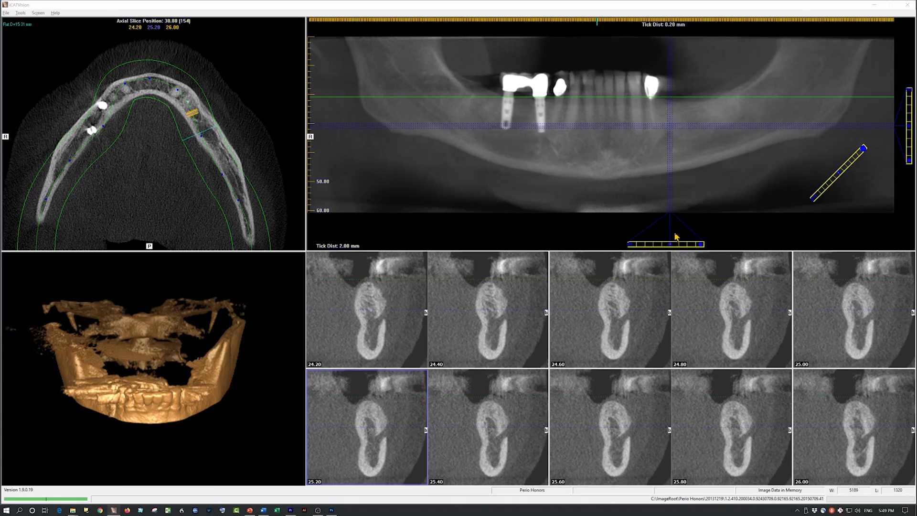
drag(670, 244, 690, 244)
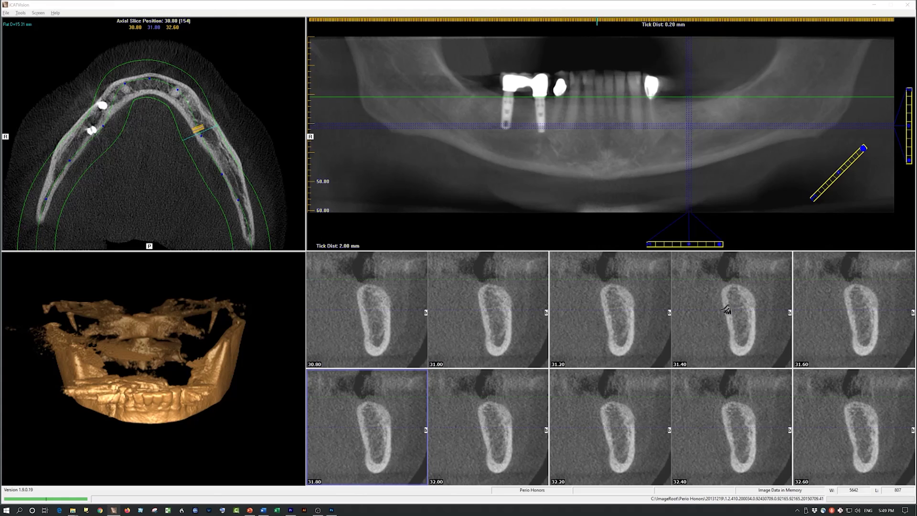
- Measure the ridge's vertical height and its widths near the crest and lower down on the 31.40 cross-section
right_click(754, 265)
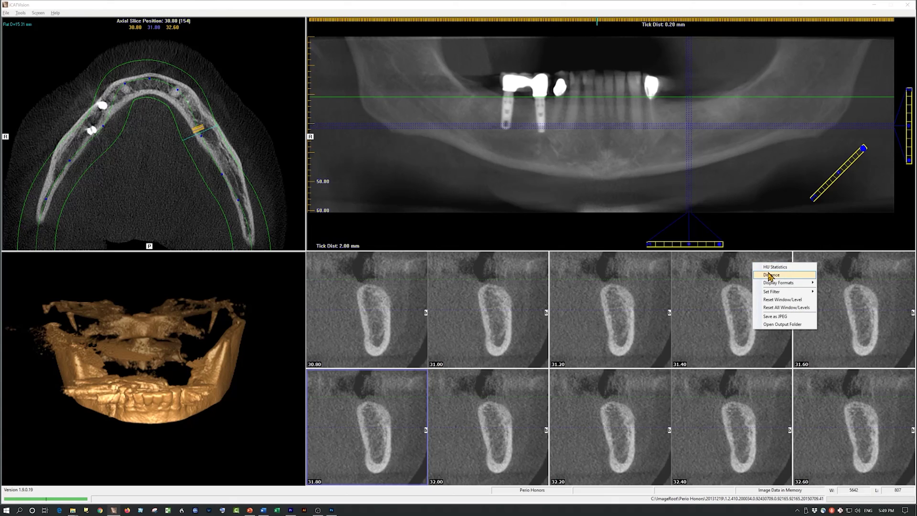
click(769, 276)
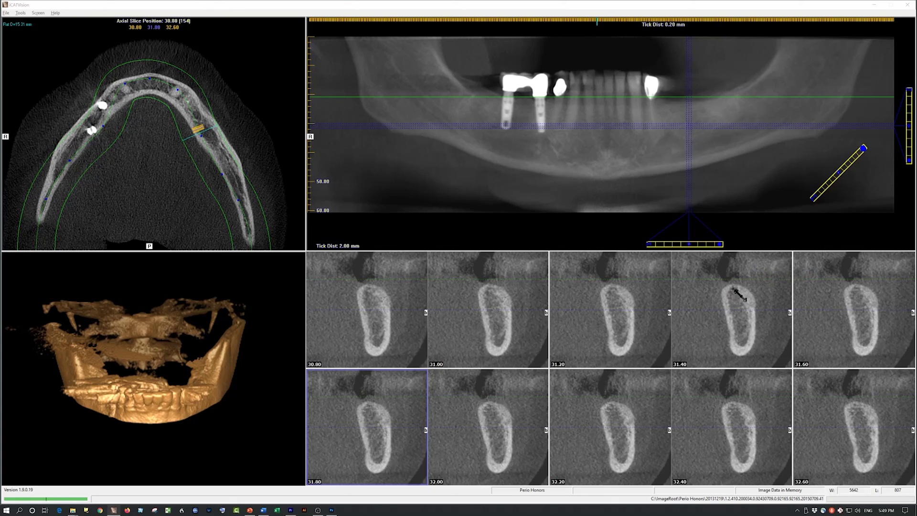
drag(733, 285, 736, 303)
drag(743, 288, 724, 291)
drag(756, 322, 754, 322)
drag(728, 325, 728, 324)
- Reduce the panoramic trough thickness to 9.60 mm
right_click(791, 167)
click(806, 187)
click(864, 149)
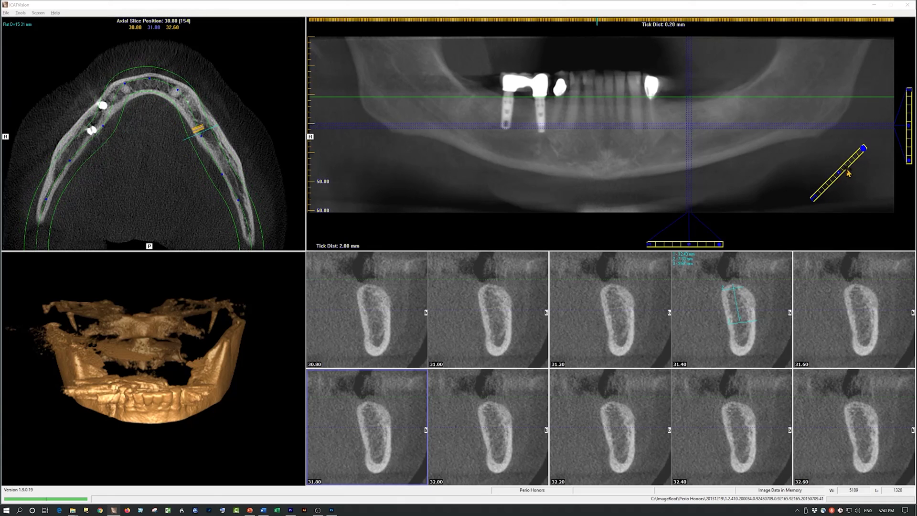
click(863, 151)
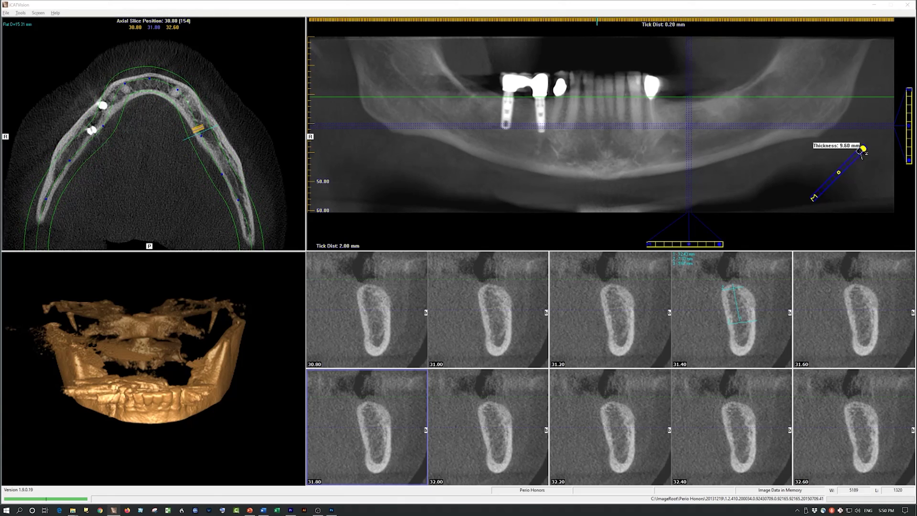
- Measure the ridge height distal to the crowned left tooth on the panoramic view, and move the cross-sections to cover 43.00 to 44.80
right_click(707, 139)
click(724, 153)
drag(682, 102, 689, 140)
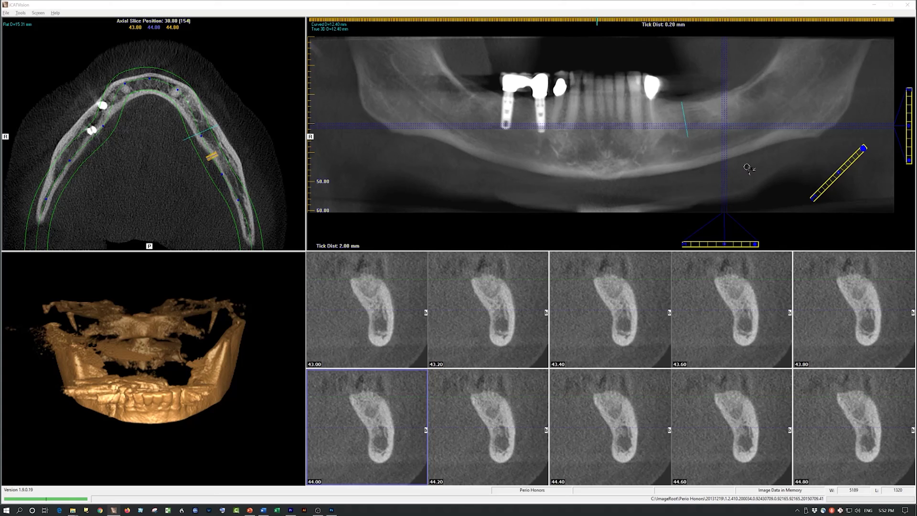
- Open the panoramic view's options, which include the nerve canal commands
right_click(747, 168)
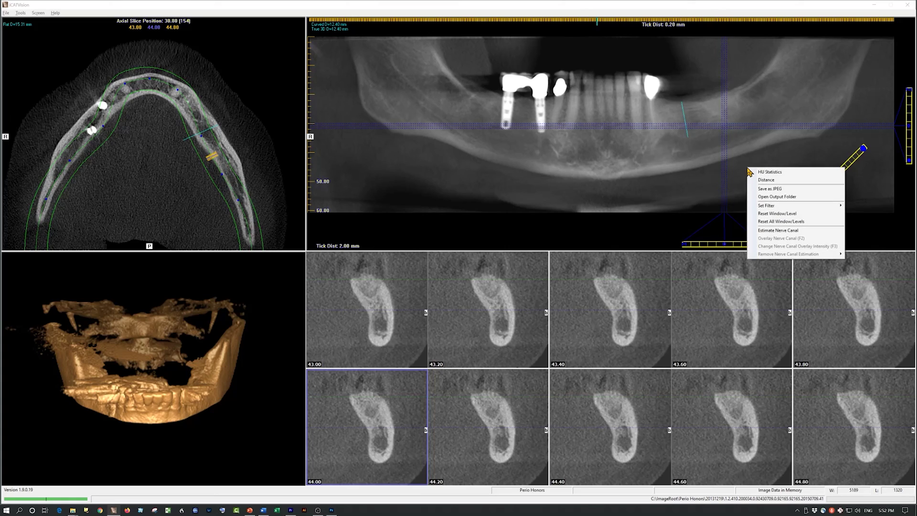